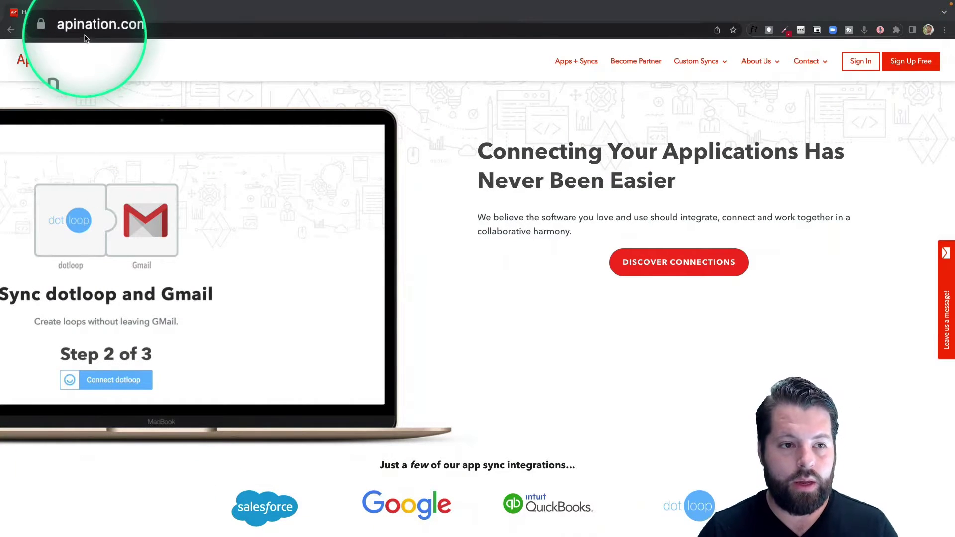
Browse the Discover Connections apps grid to find the BoomTown app
left_click(686, 263)
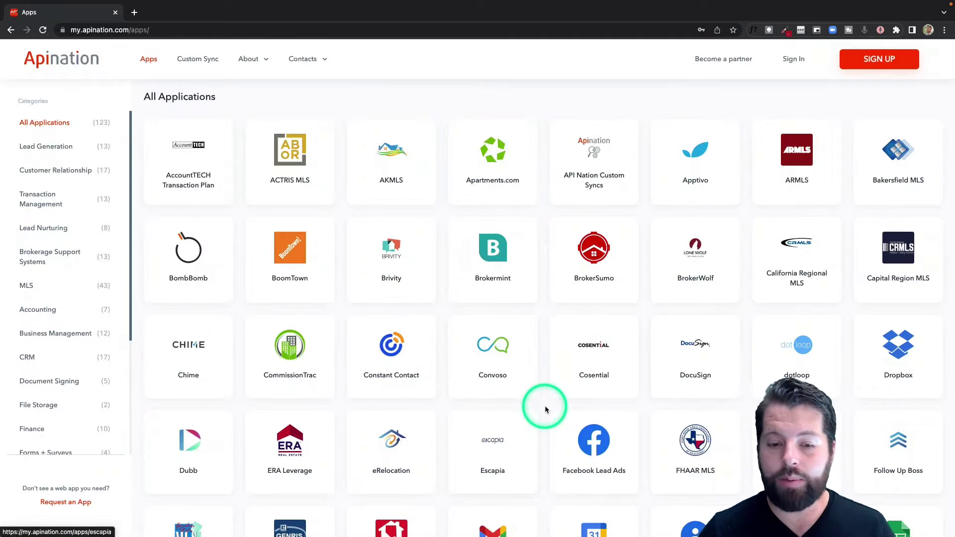
scroll(545, 405, "down", 2)
scroll(544, 408, "down", 7)
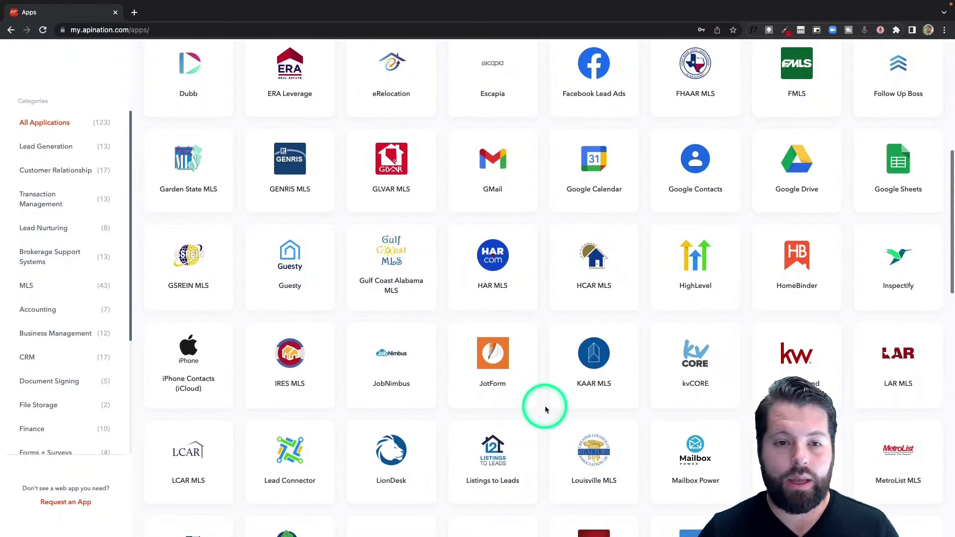
scroll(545, 409, "down", 7)
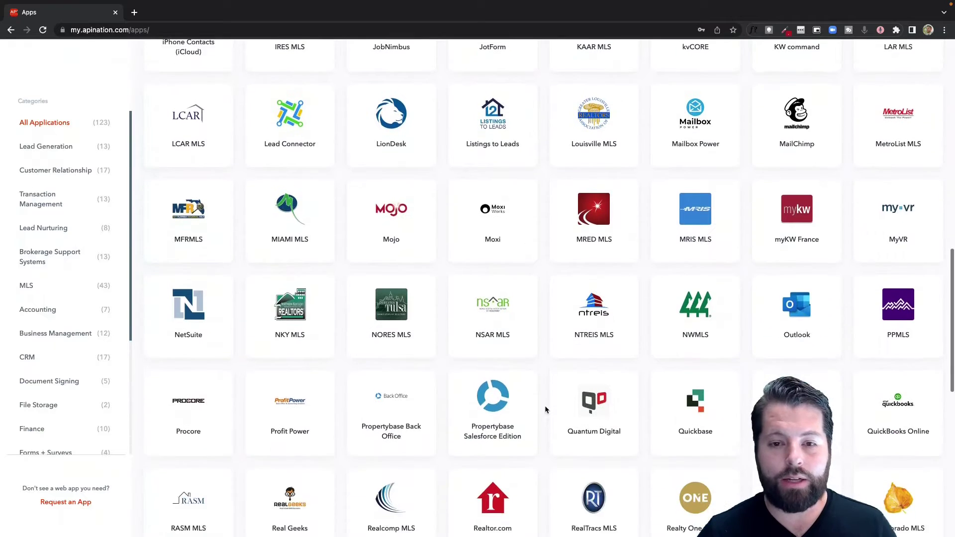
scroll(545, 409, "down", 2)
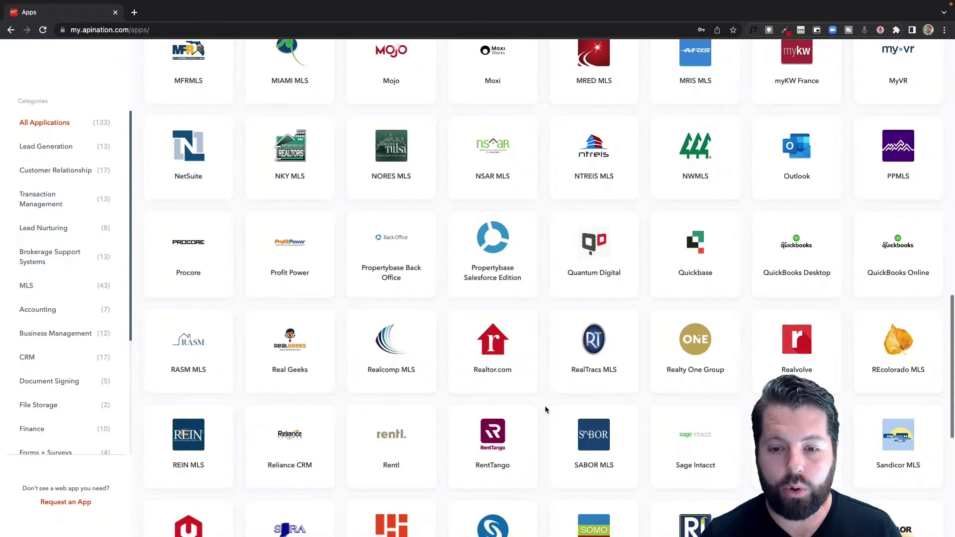
scroll(546, 409, "down", 2)
scroll(544, 409, "up", 11)
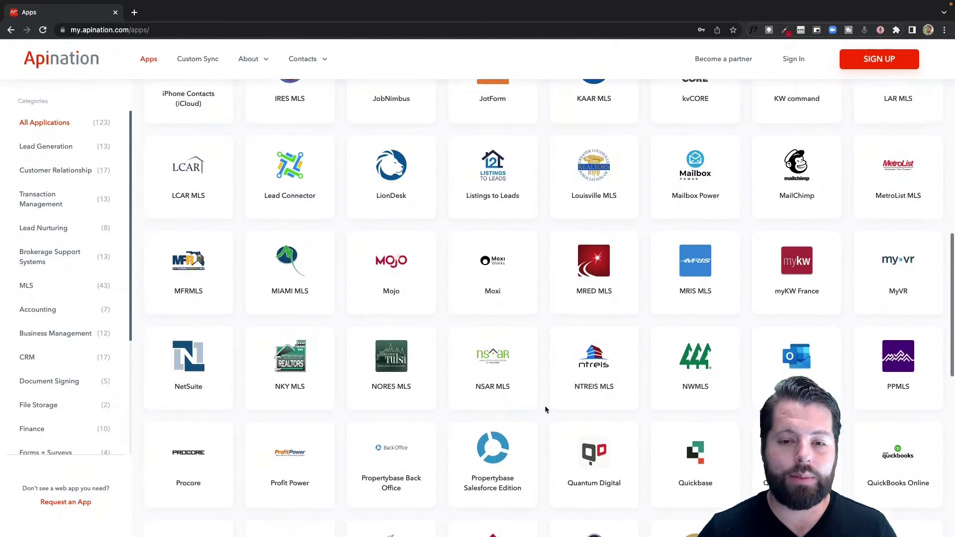
scroll(545, 409, "up", 7)
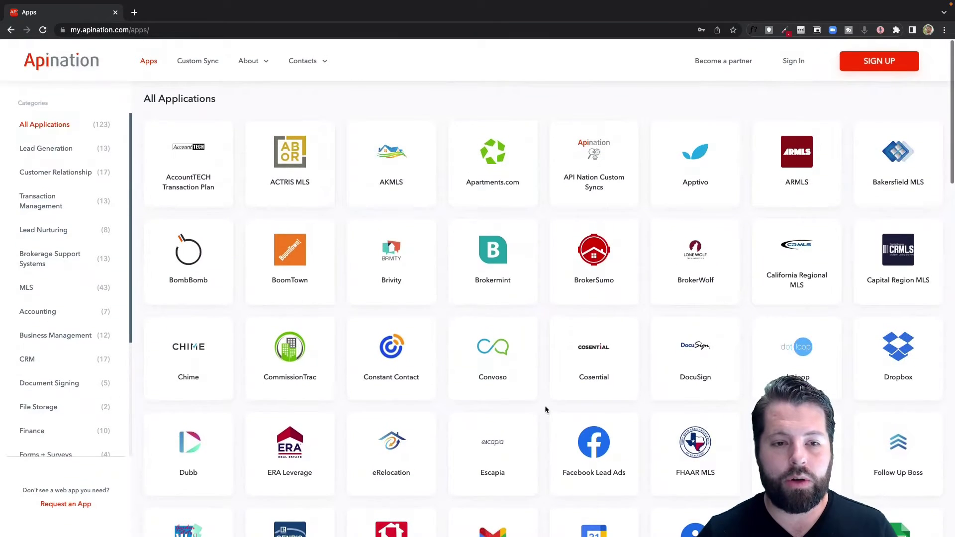
Open BoomTown's integrations and choose Dubb as the app to sync with
left_click(291, 247)
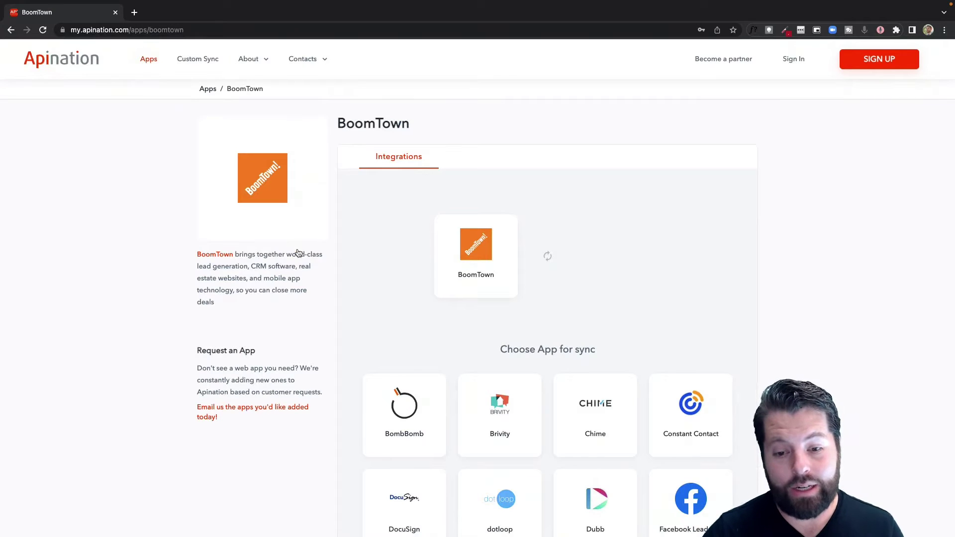
scroll(368, 364, "down", 2)
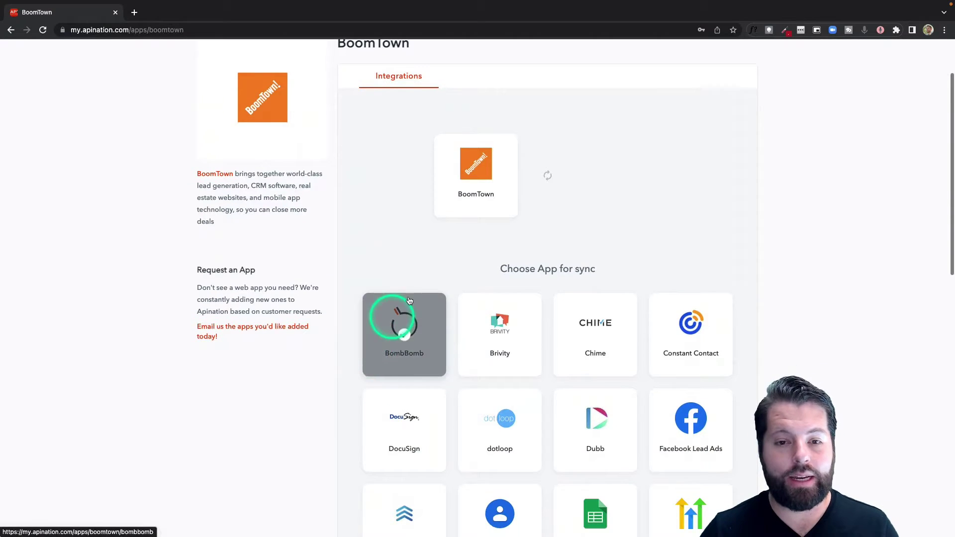
scroll(537, 413, "down", 4)
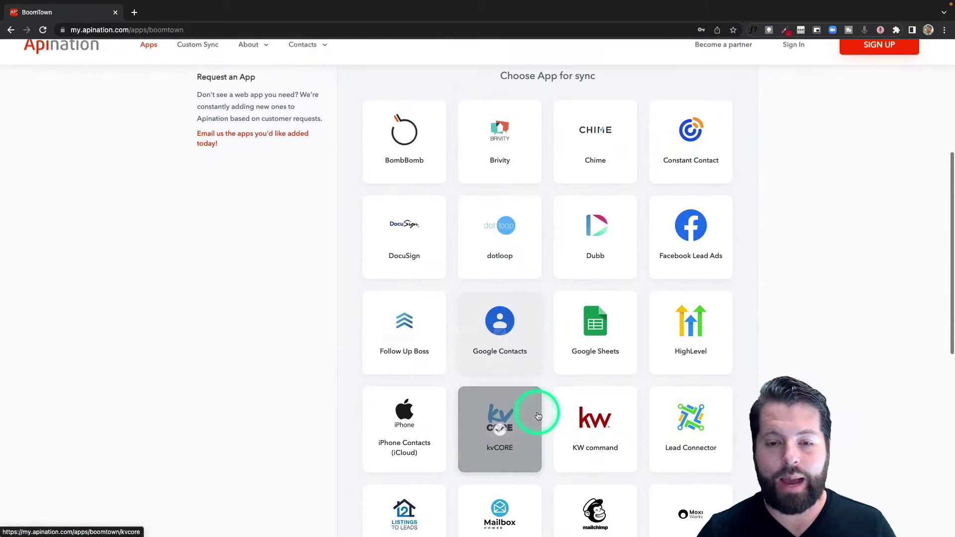
left_click(602, 258)
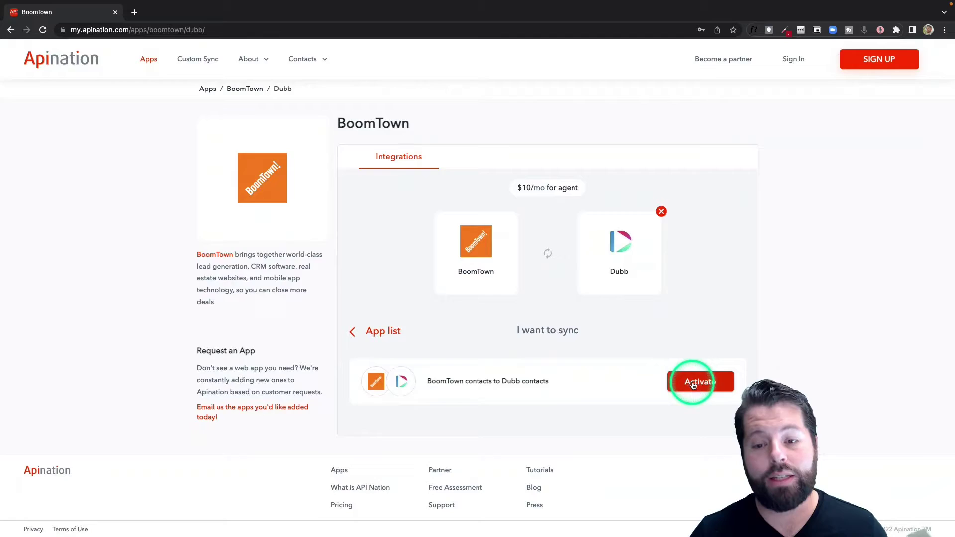
Activate the BoomTown contacts to Dubb contacts sync and sign in with a Google account
left_click(694, 383)
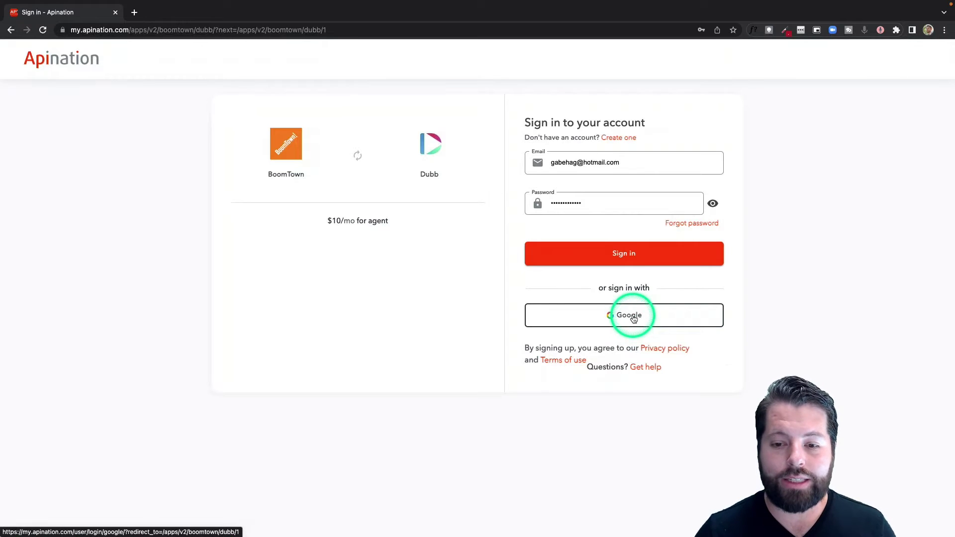
left_click(633, 319)
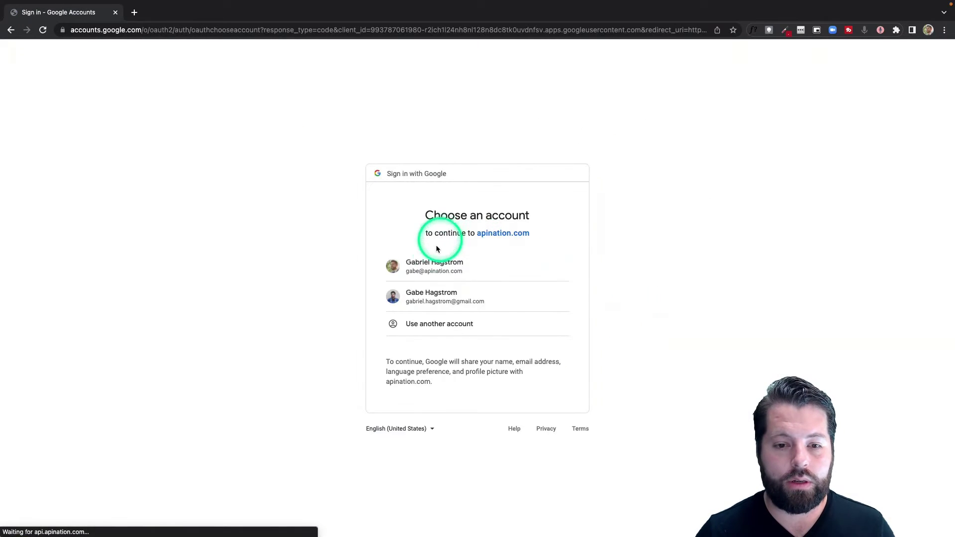
left_click(430, 259)
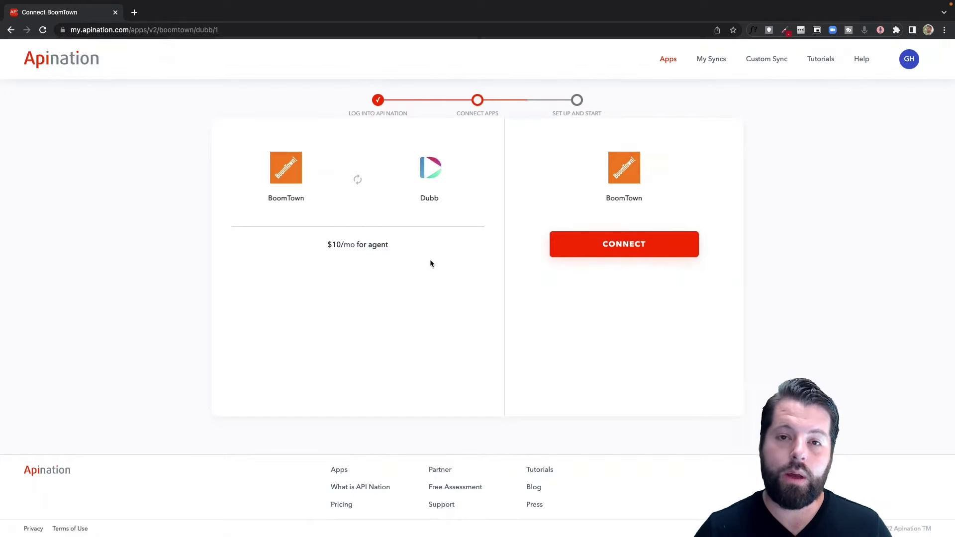
Connect BoomTown by logging in and granting API Nation access
left_click(610, 245)
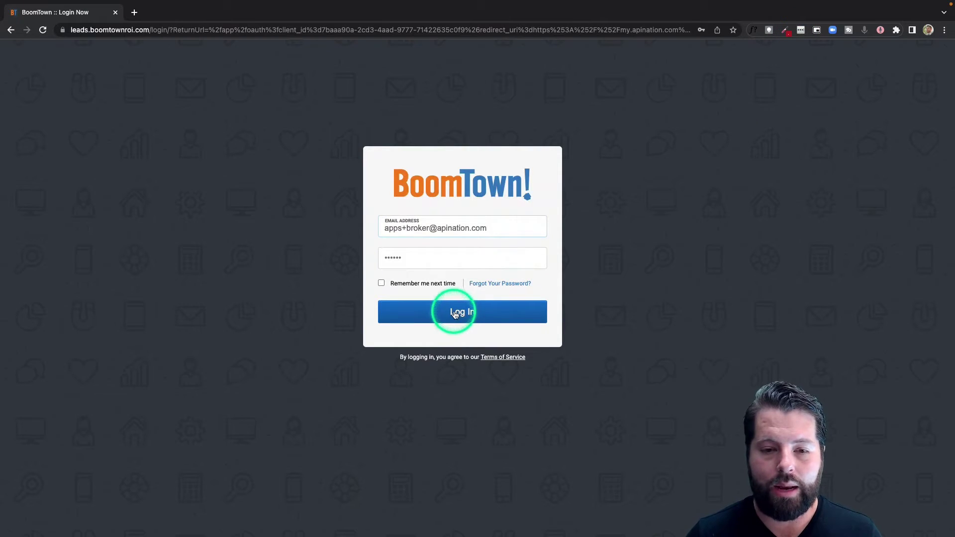
left_click(455, 314)
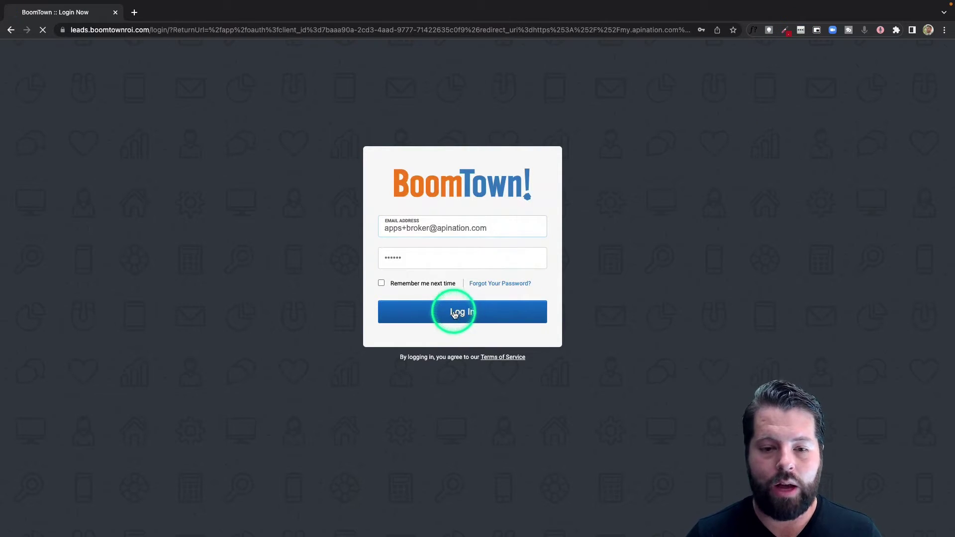
left_click(313, 197)
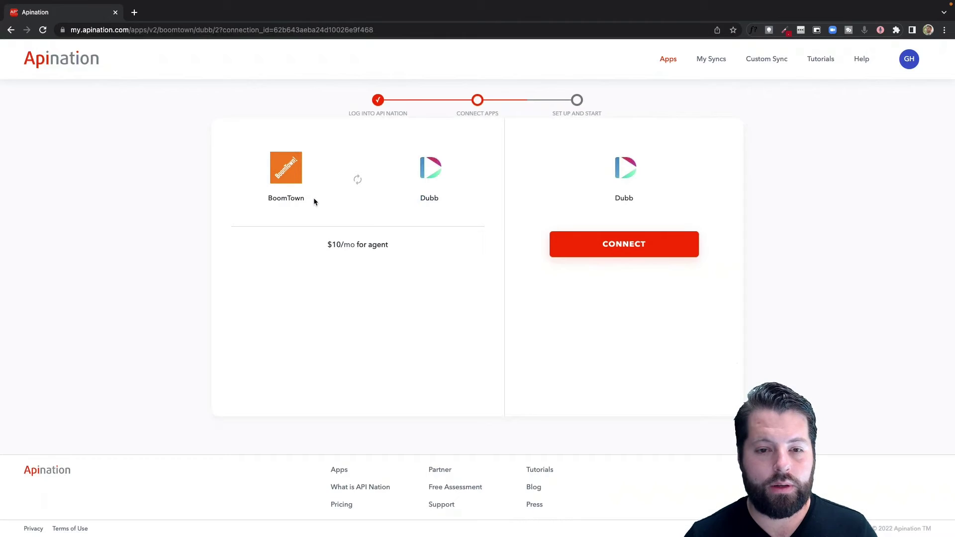
Start the Dubb connection, enter a connection label, and open Dubb's API token page in a new tab
left_click(561, 258)
left_click(649, 258)
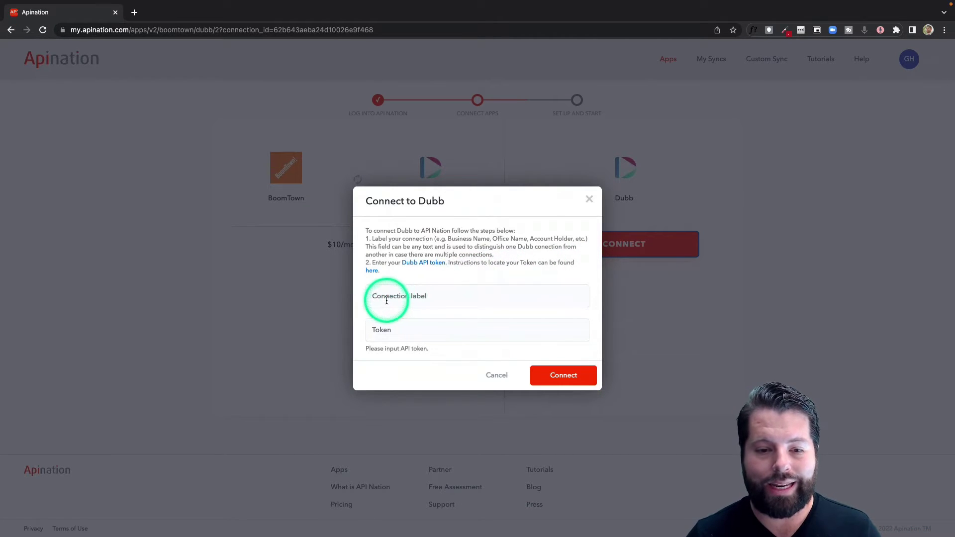
left_click(434, 298)
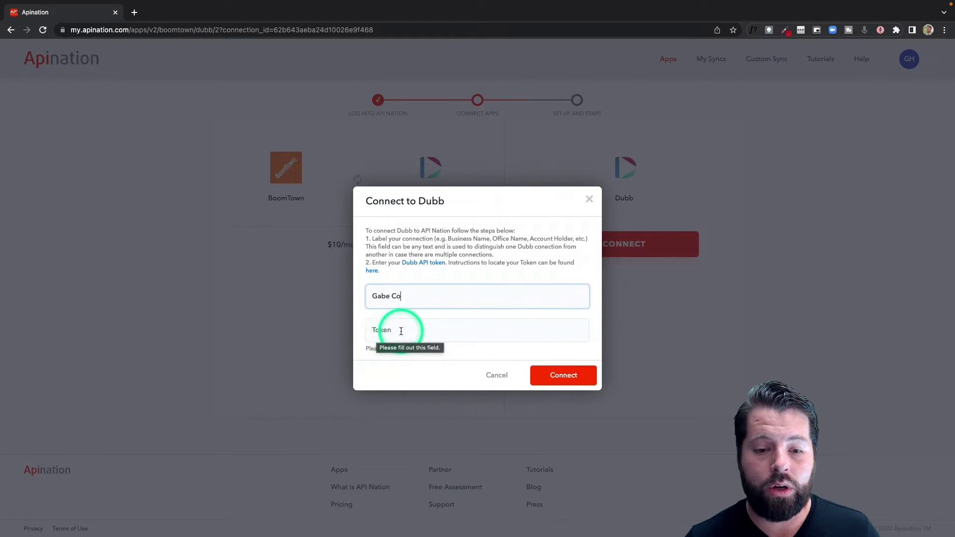
left_click(425, 264)
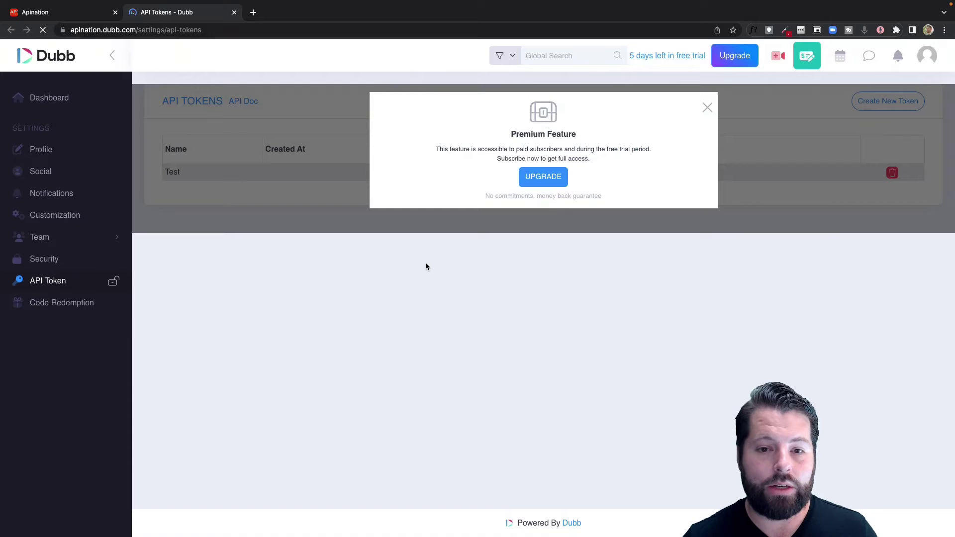
Create a Dubb API token named 'API Nation' and select its value for copying
left_click(699, 100)
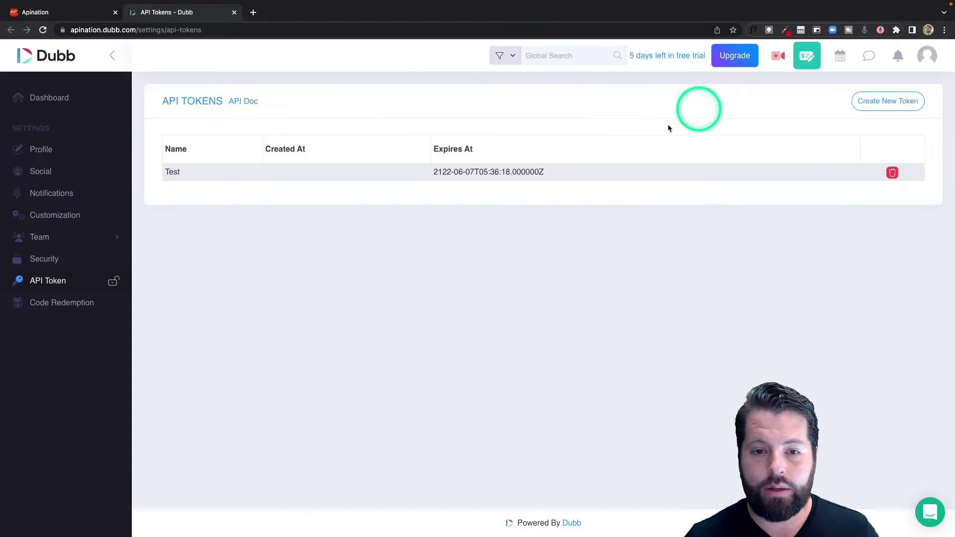
left_click(516, 180)
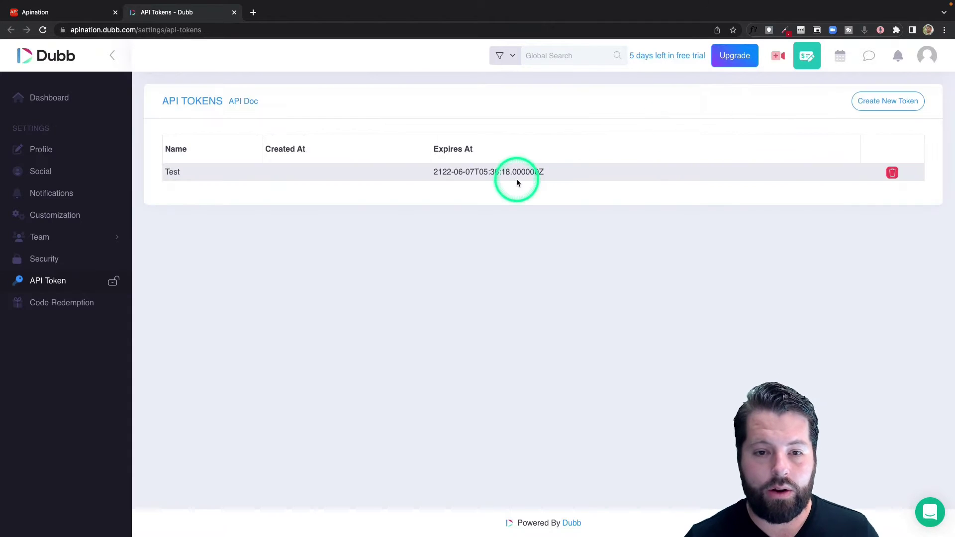
left_click(879, 101)
left_click(504, 124)
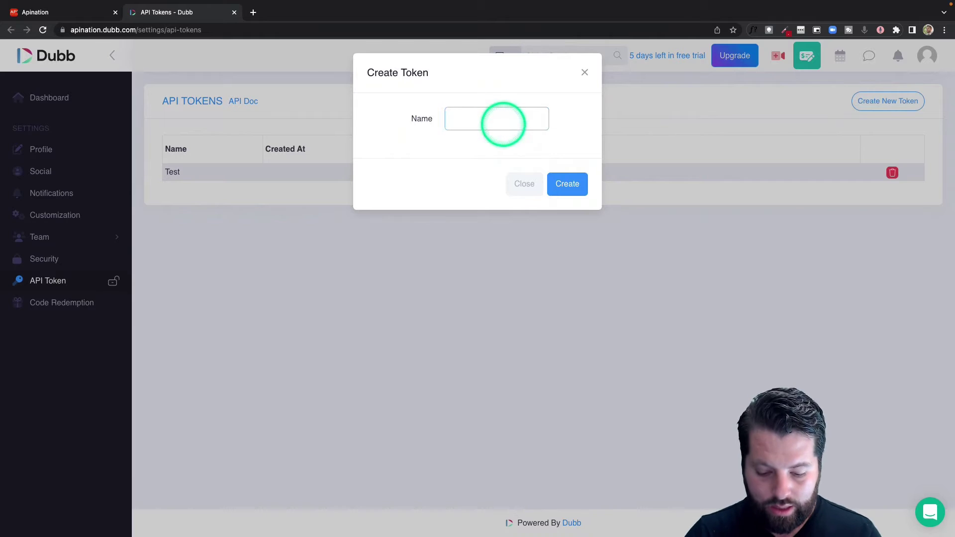
type("API Nation")
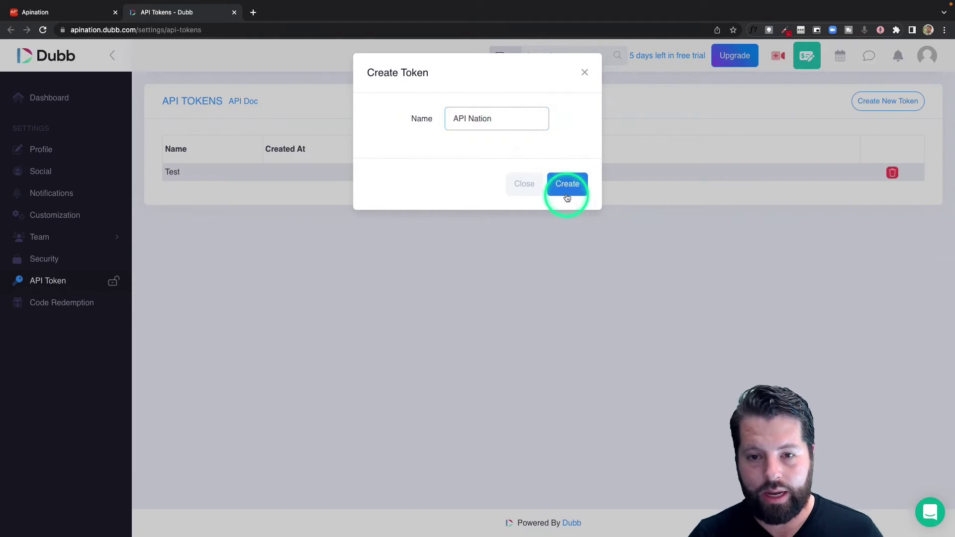
left_click(567, 185)
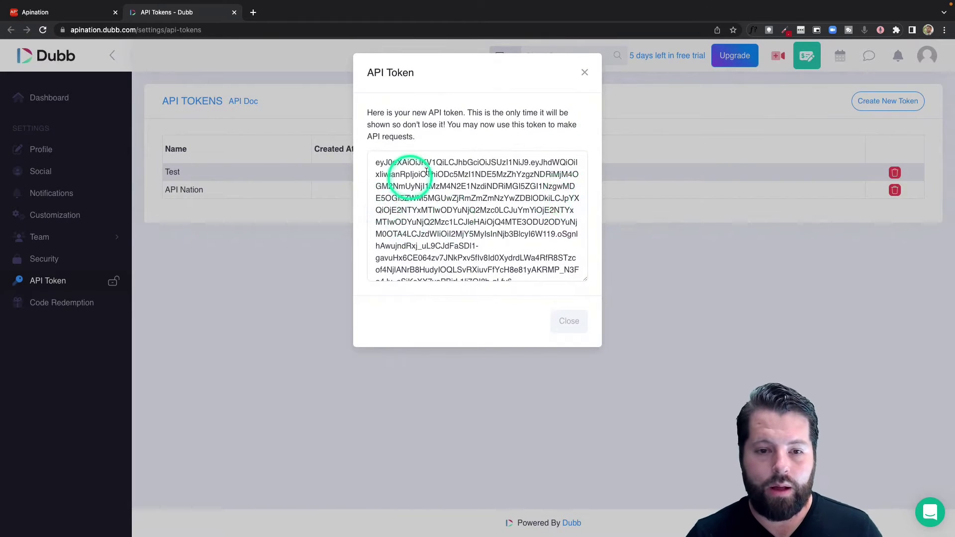
triple_click(487, 191)
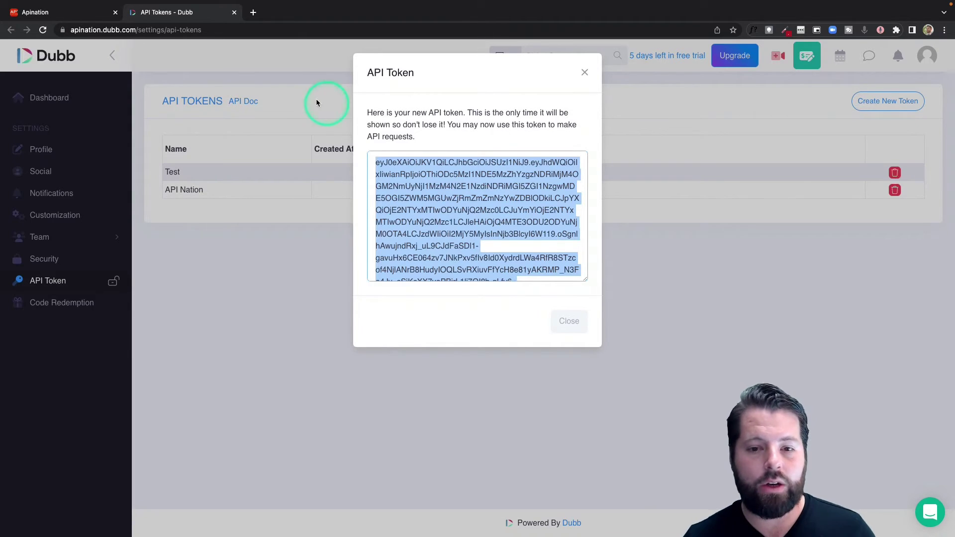
Paste the copied Dubb API token into the Token field and connect Dubb
left_click(72, 15)
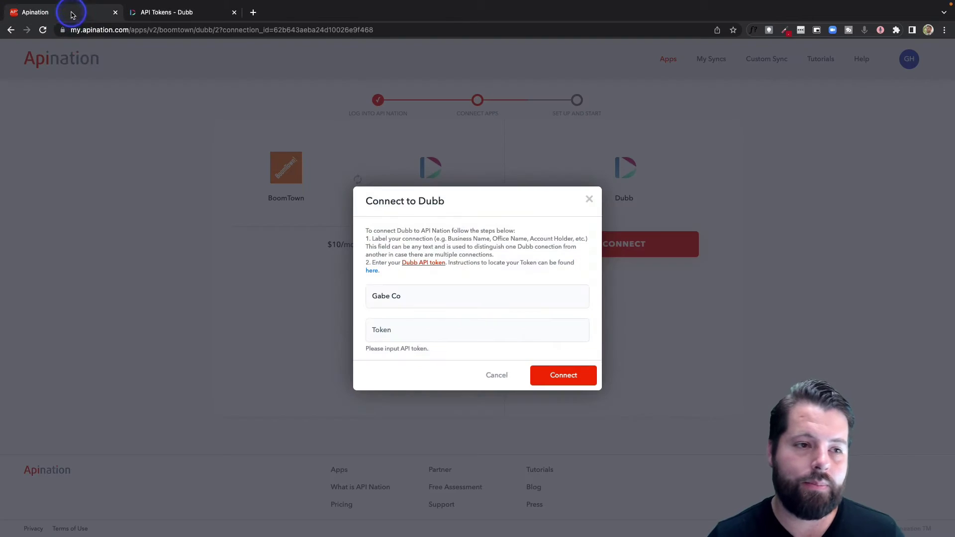
left_click(425, 359)
left_click(438, 334)
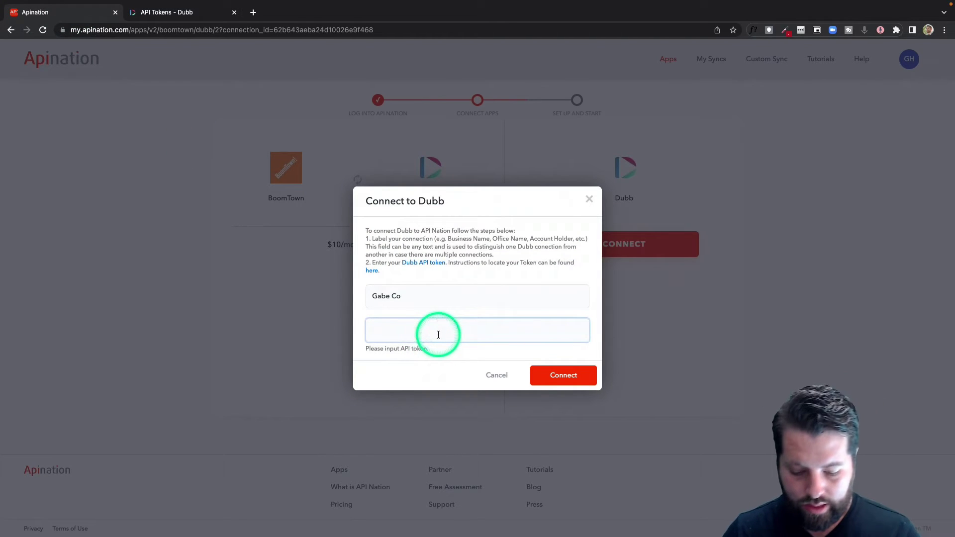
key("super+v")
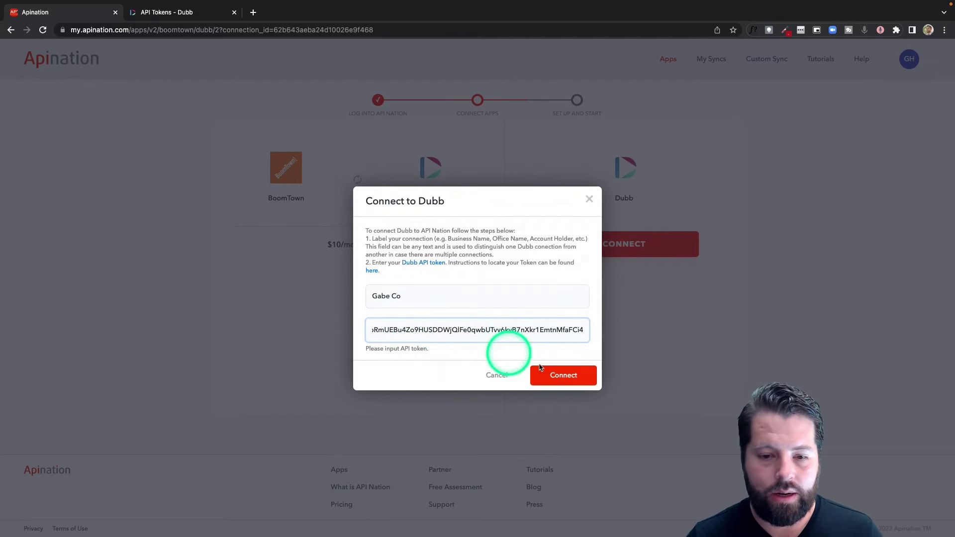
left_click(562, 375)
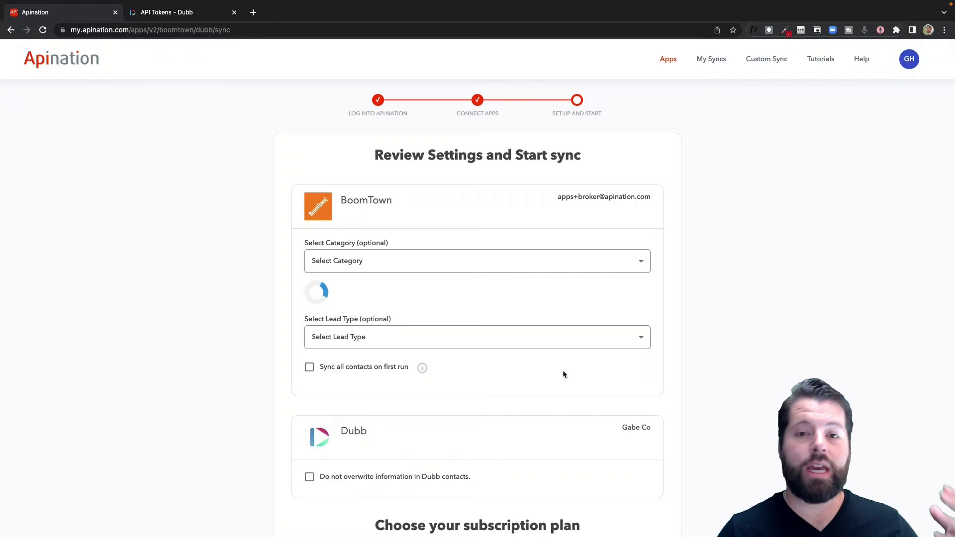
left_click(431, 270)
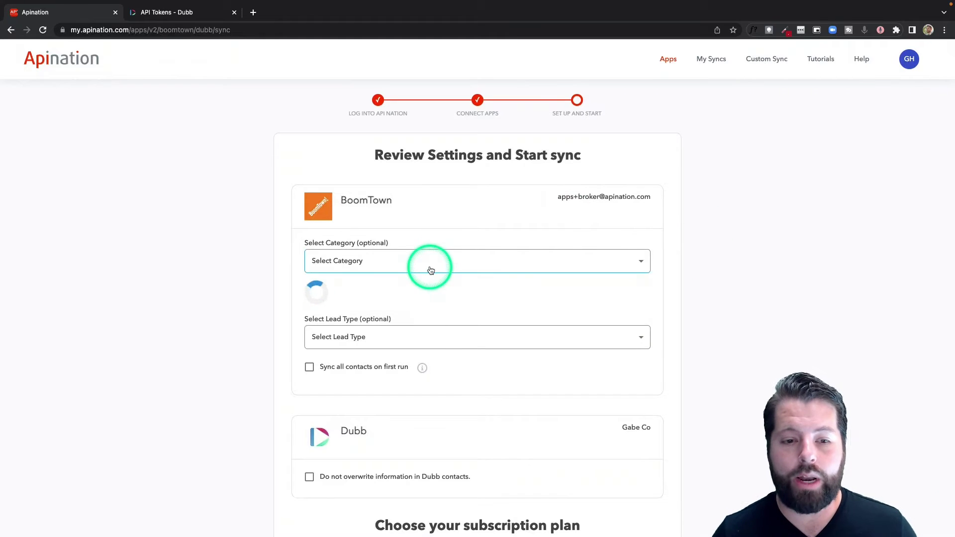
left_click(433, 345)
scroll(431, 341, "down", 3)
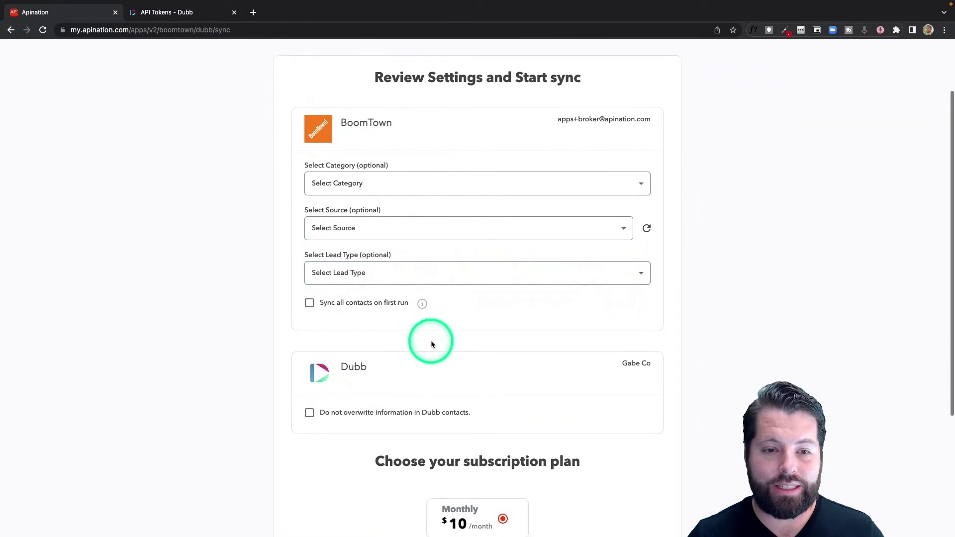
left_click(405, 133)
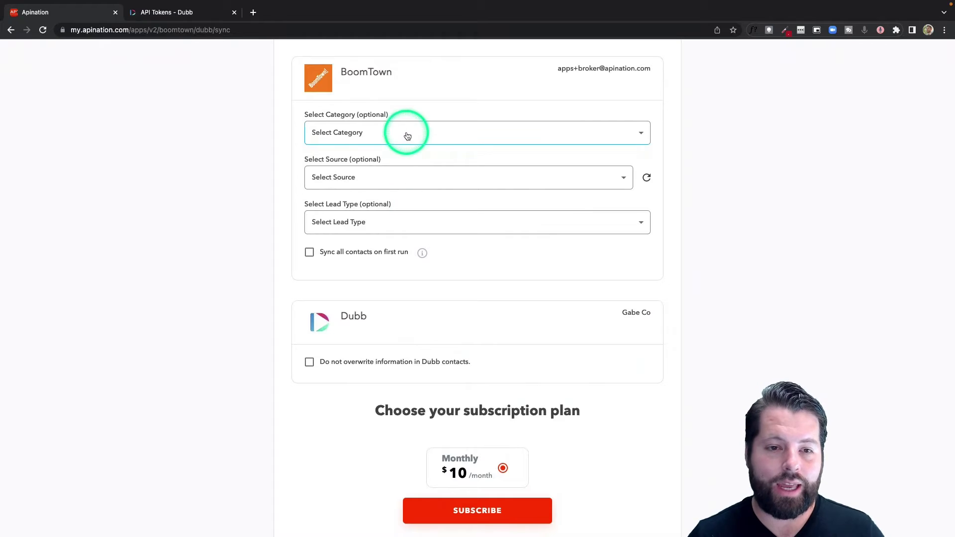
left_click(358, 129)
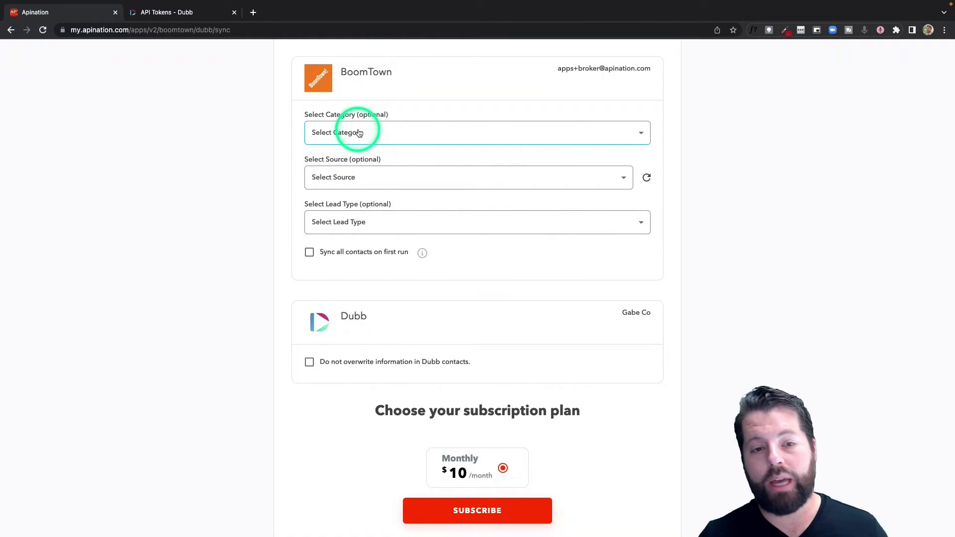
left_click(353, 164)
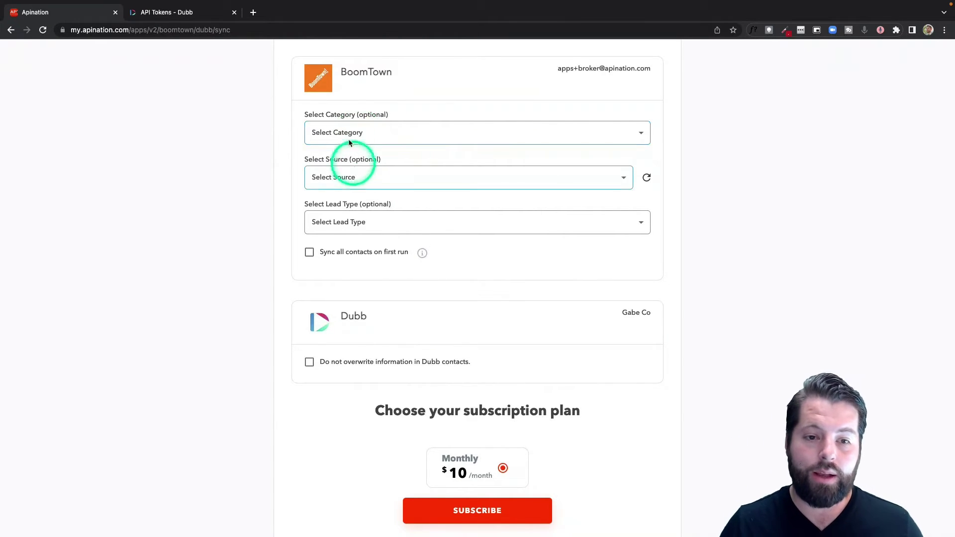
left_click(380, 226)
left_click(406, 252)
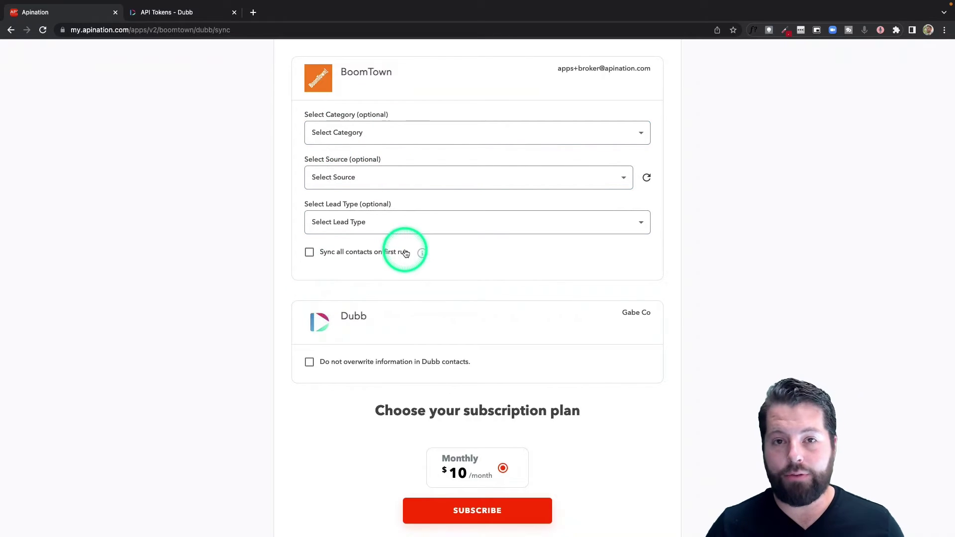
left_click(309, 252)
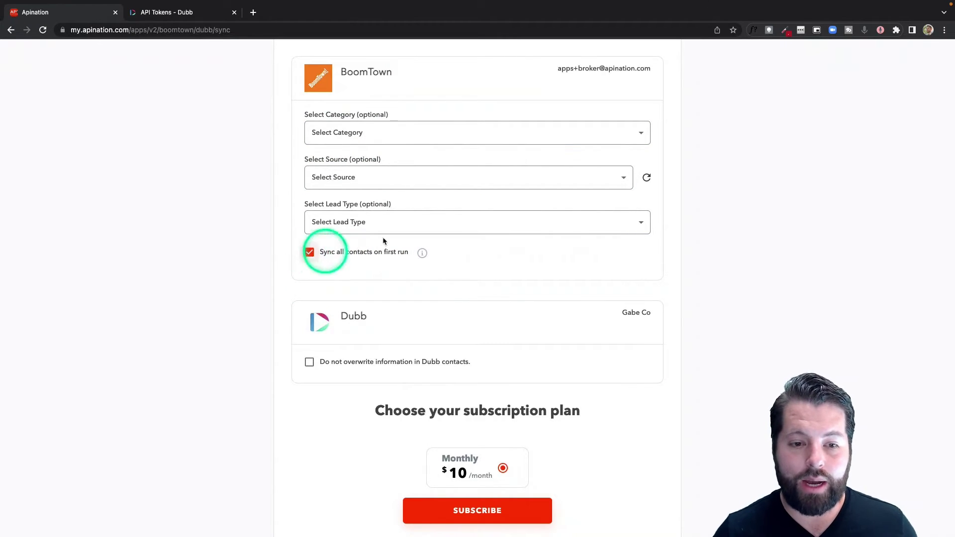
left_click(421, 236)
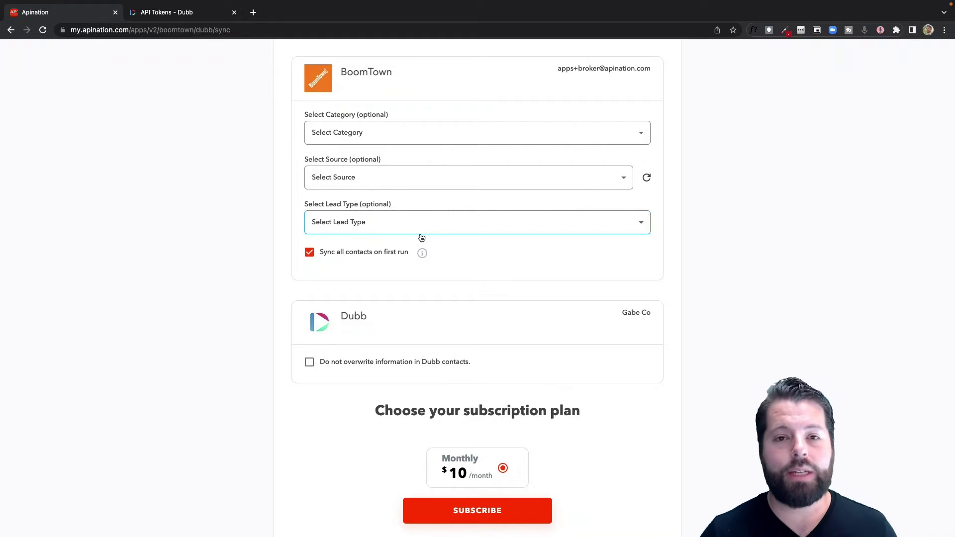
left_click(342, 270)
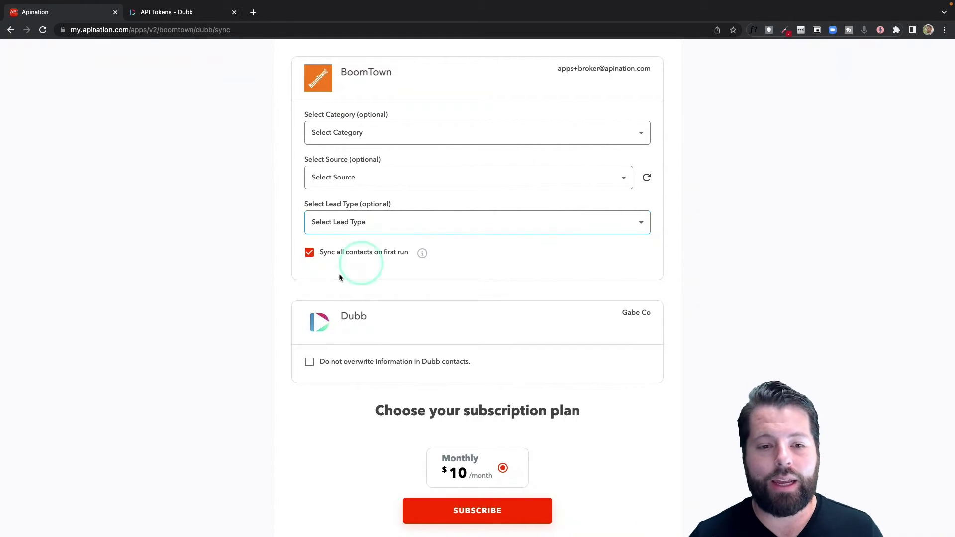
left_click(309, 252)
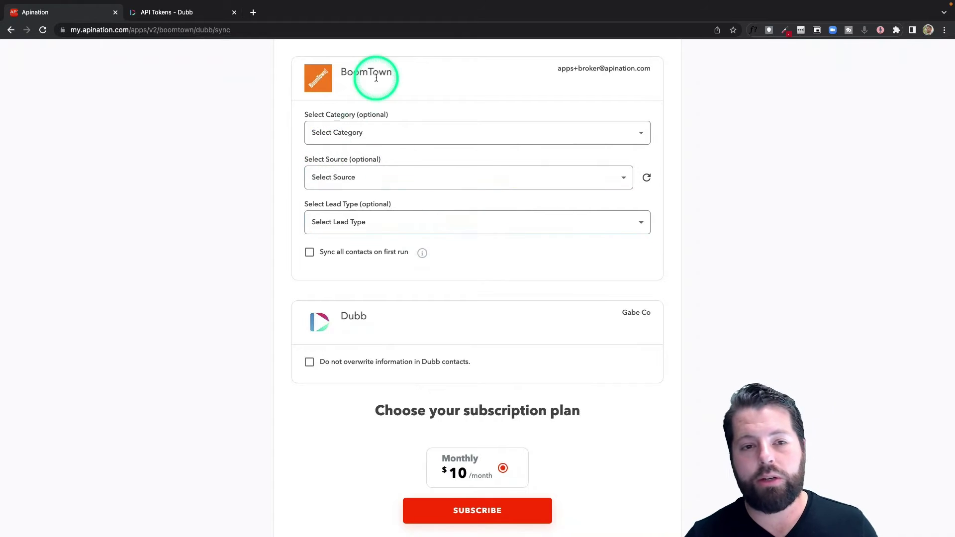
Look through the lead category and lead source dropdowns, leaving both unset
left_click(388, 135)
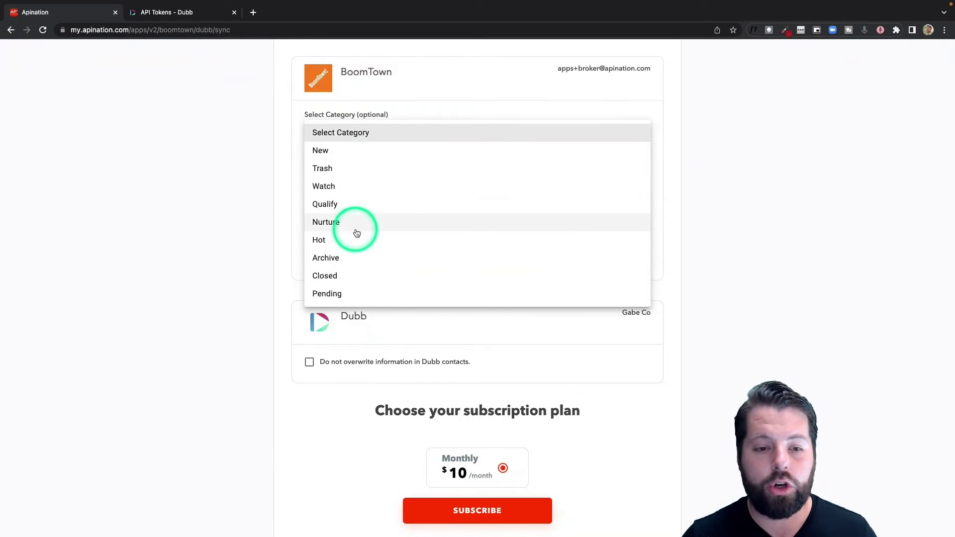
left_click(236, 271)
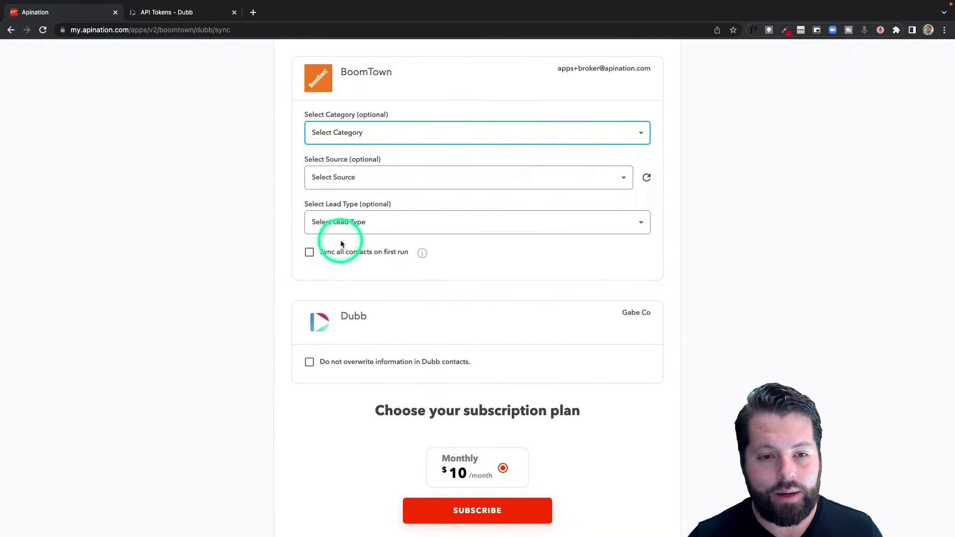
left_click(393, 180)
scroll(422, 362, "down", 1)
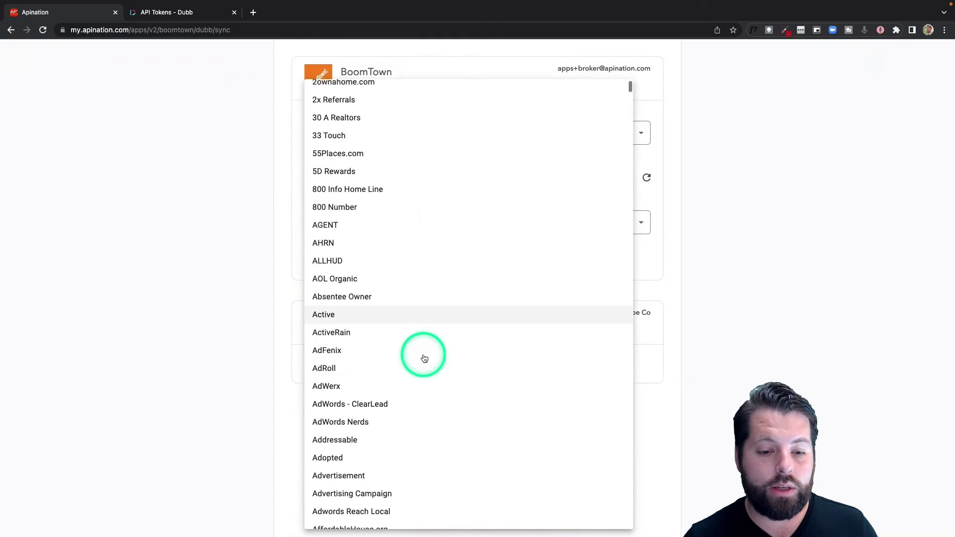
scroll(425, 359, "down", 14)
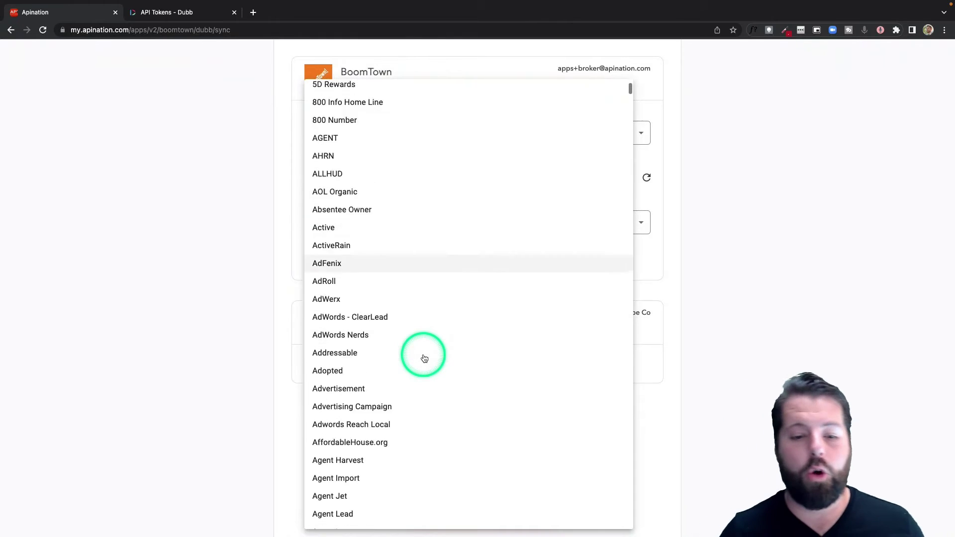
scroll(424, 359, "down", 6)
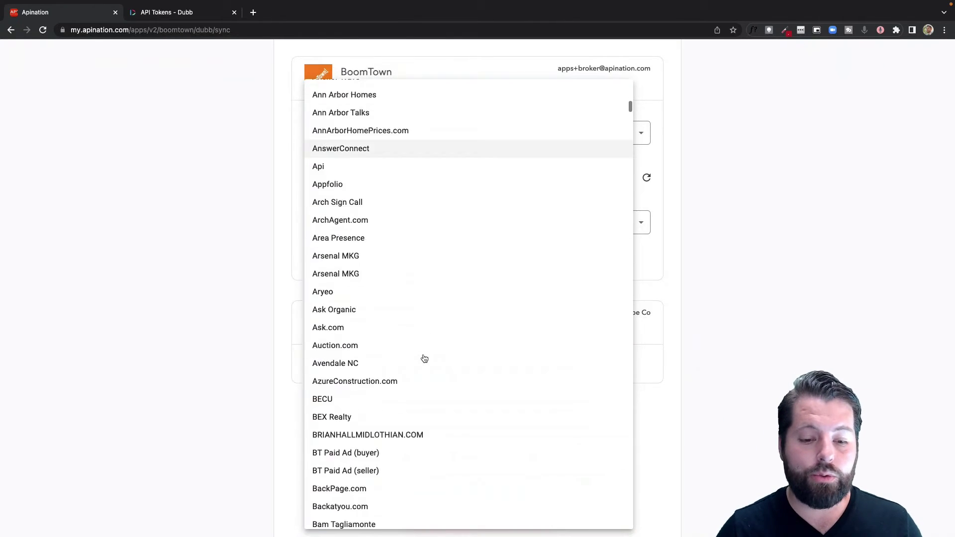
left_click(232, 366)
Set Lead Type to Buyer and subscribe to the $10/month plan
left_click(356, 228)
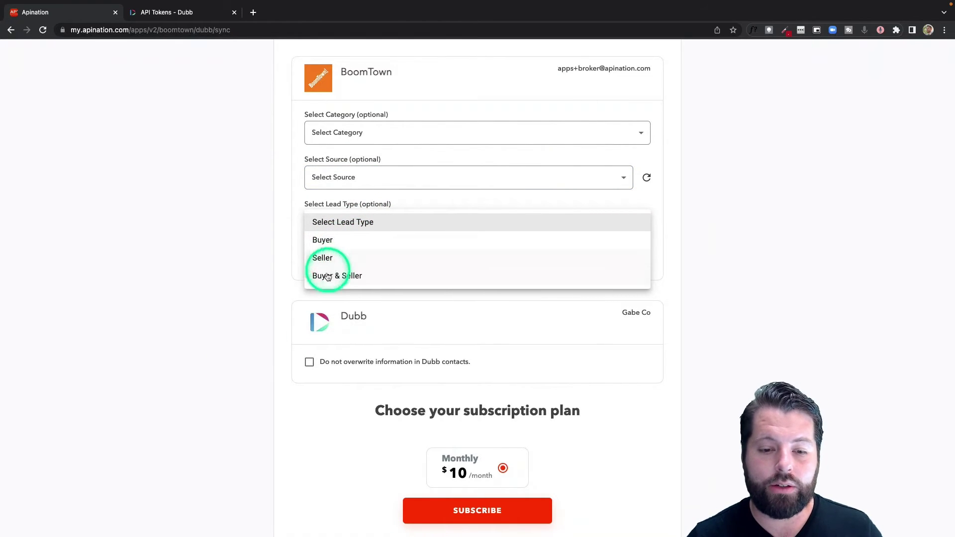
left_click(264, 284)
scroll(348, 283, "up", 1)
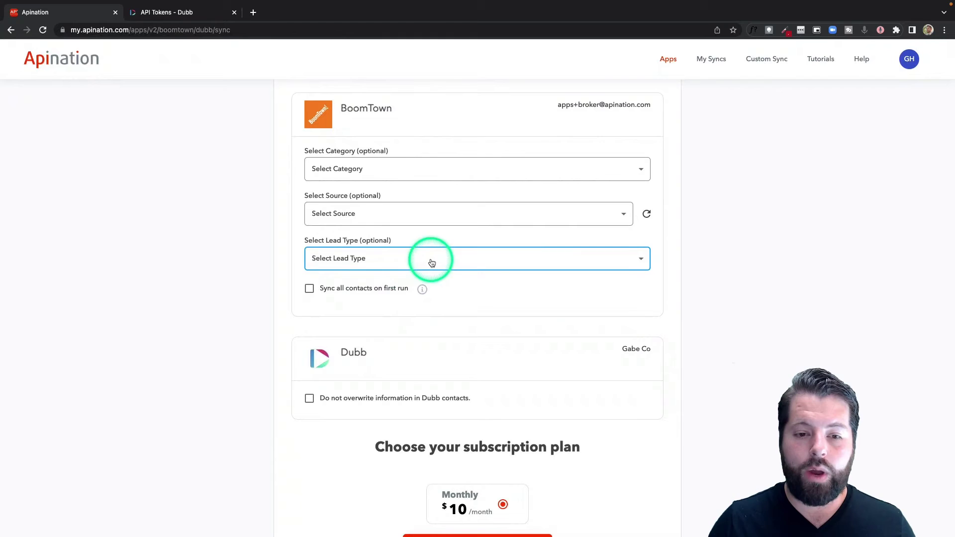
left_click(428, 262)
left_click(403, 283)
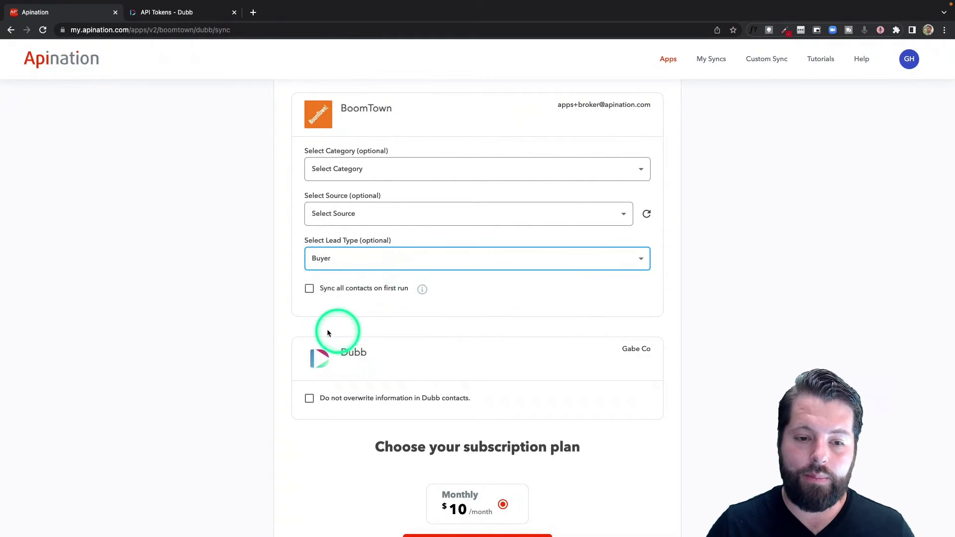
scroll(301, 323, "down", 2)
scroll(303, 327, "down", 2)
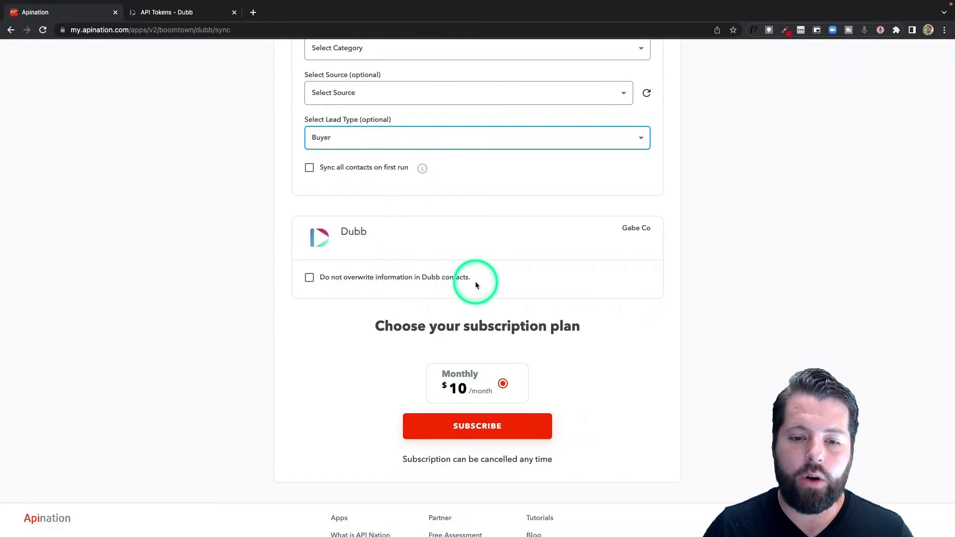
left_click(478, 428)
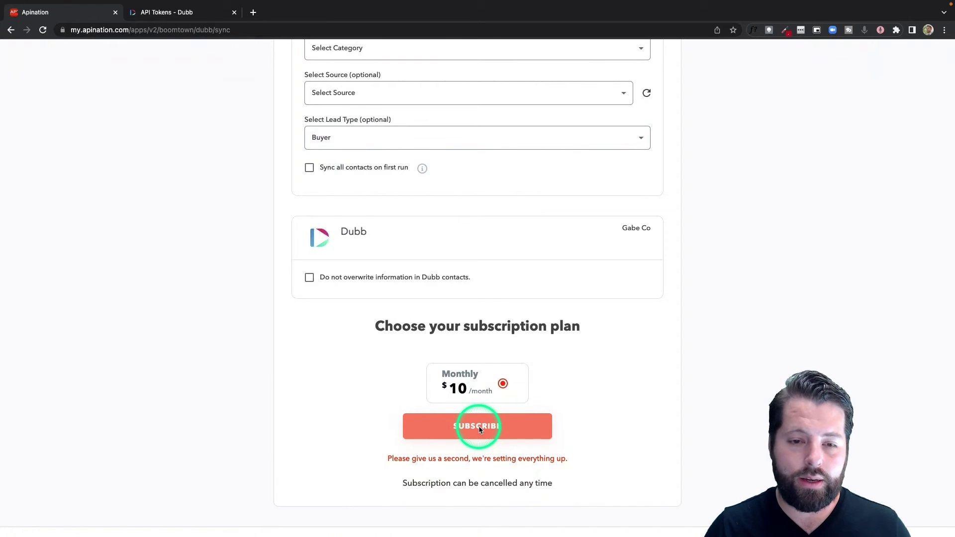
Submit the subscription and check the lead type filter still reads Buyer
left_click(479, 426)
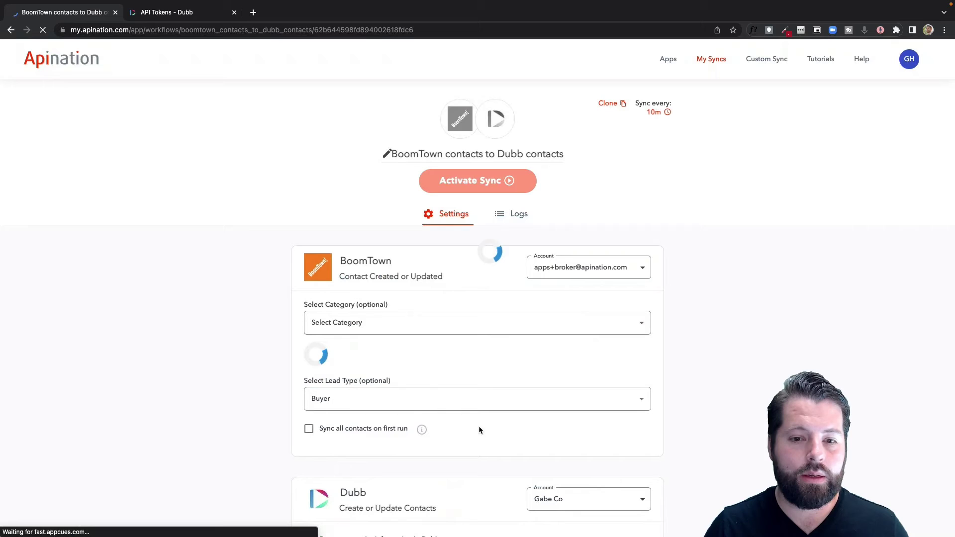
left_click(728, 314)
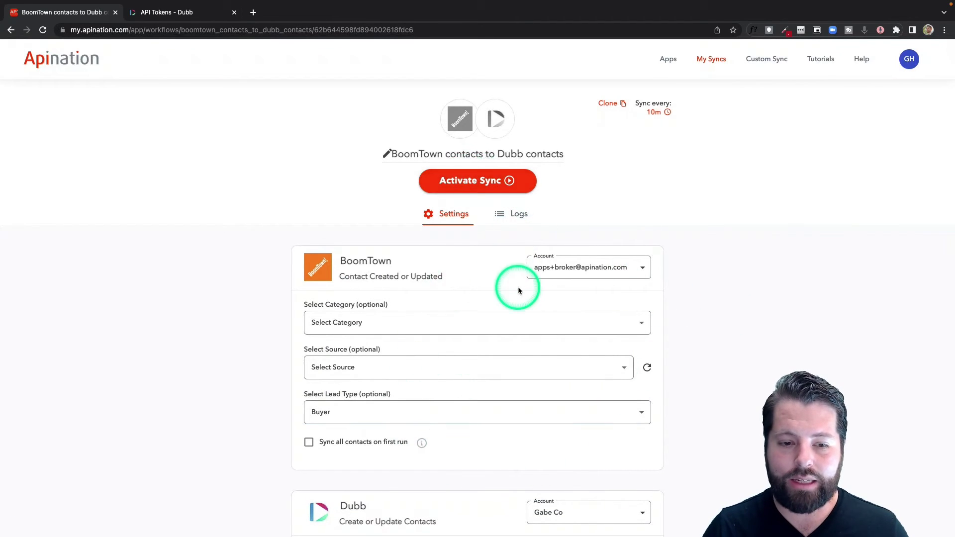
scroll(518, 287, "down", 5)
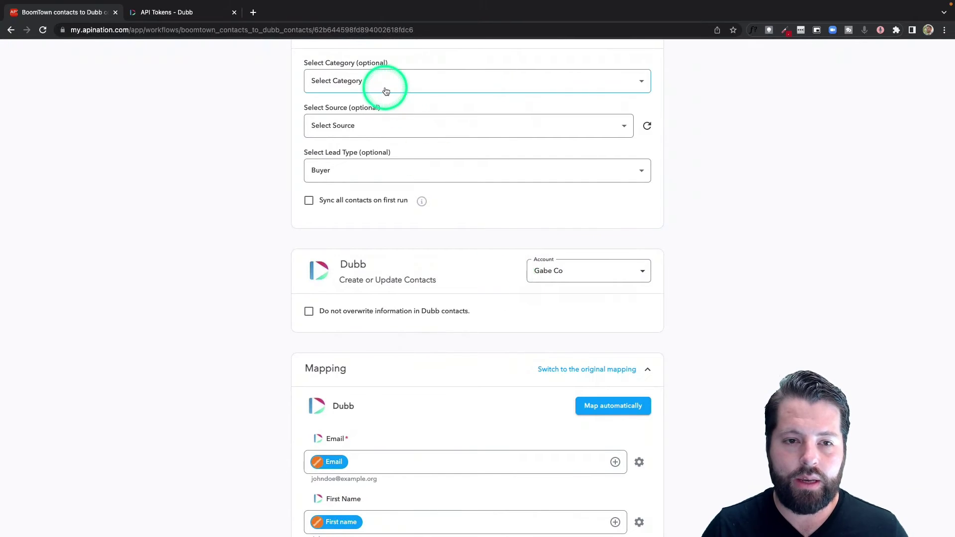
left_click(326, 169)
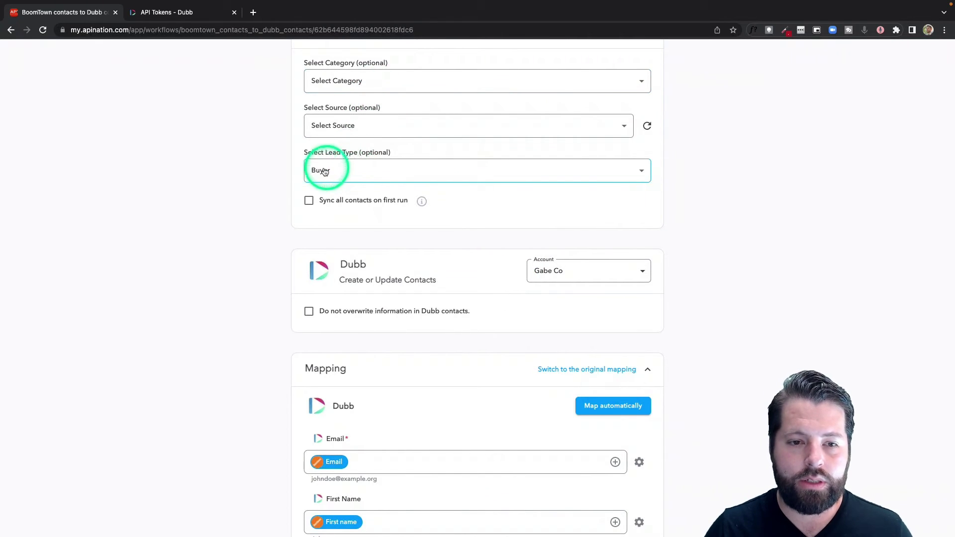
scroll(426, 242, "down", 6)
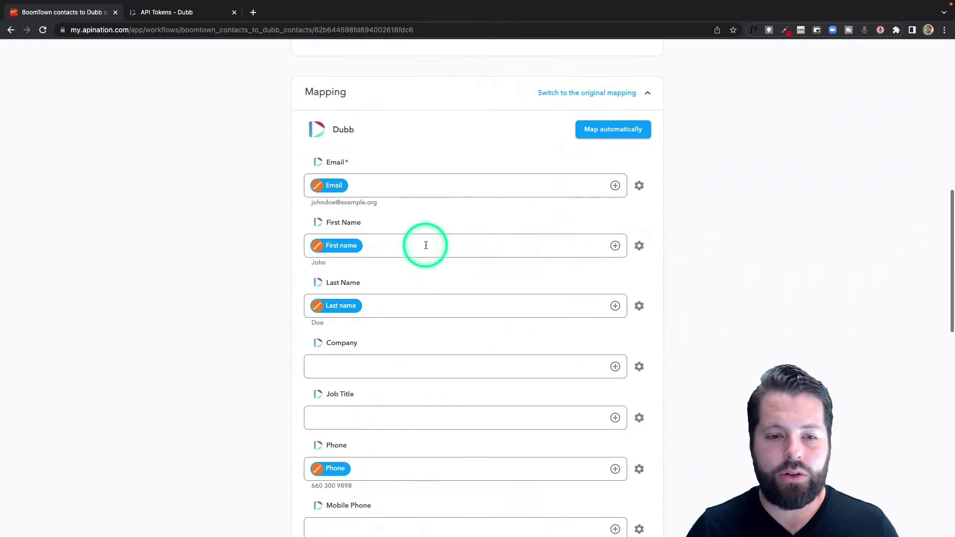
left_click(332, 171)
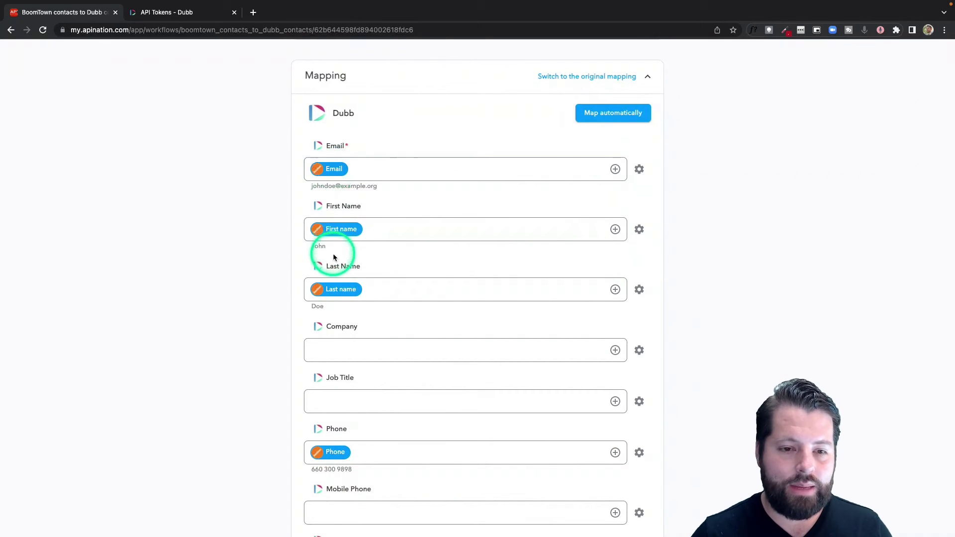
Enter Buyer in the Dubb Tags mapping, collapse Workflow, and activate the sync
scroll(334, 311, "down", 4)
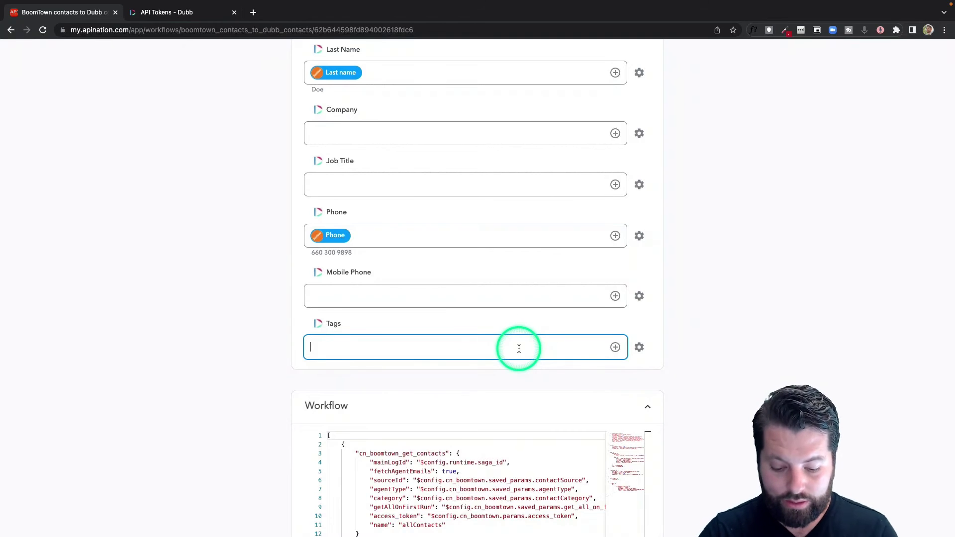
type("Buyer")
scroll(518, 348, "down", 1)
left_click(298, 356)
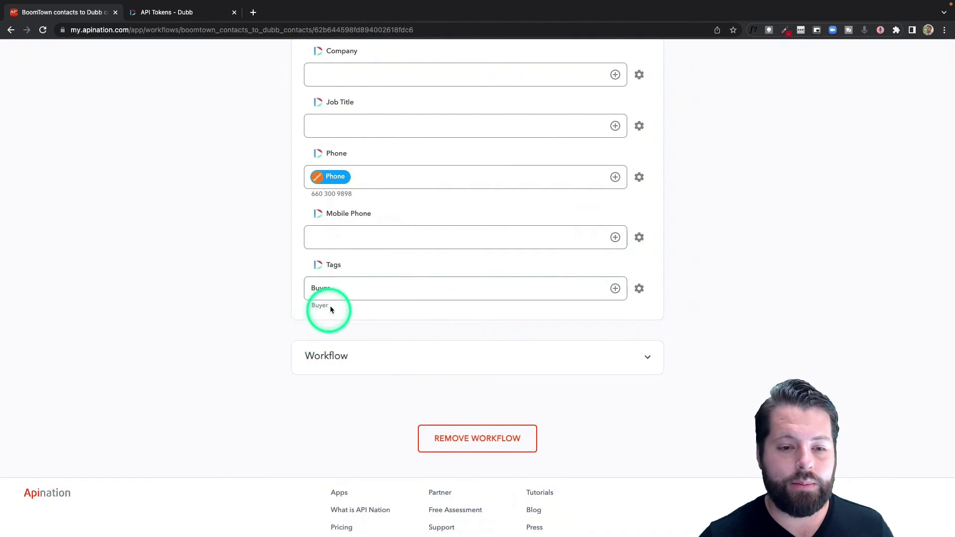
scroll(329, 309, "up", 5)
scroll(330, 298, "up", 4)
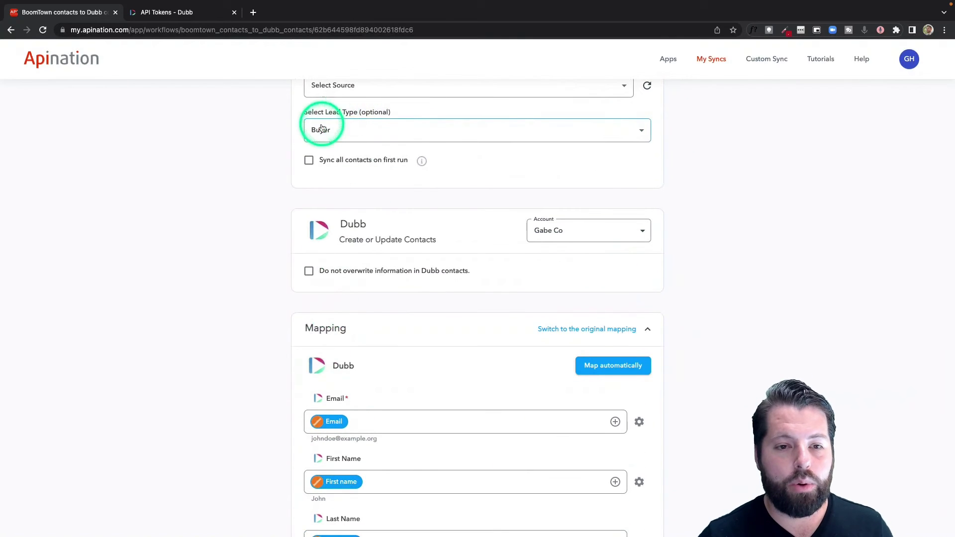
scroll(291, 362, "down", 1)
scroll(291, 361, "down", 6)
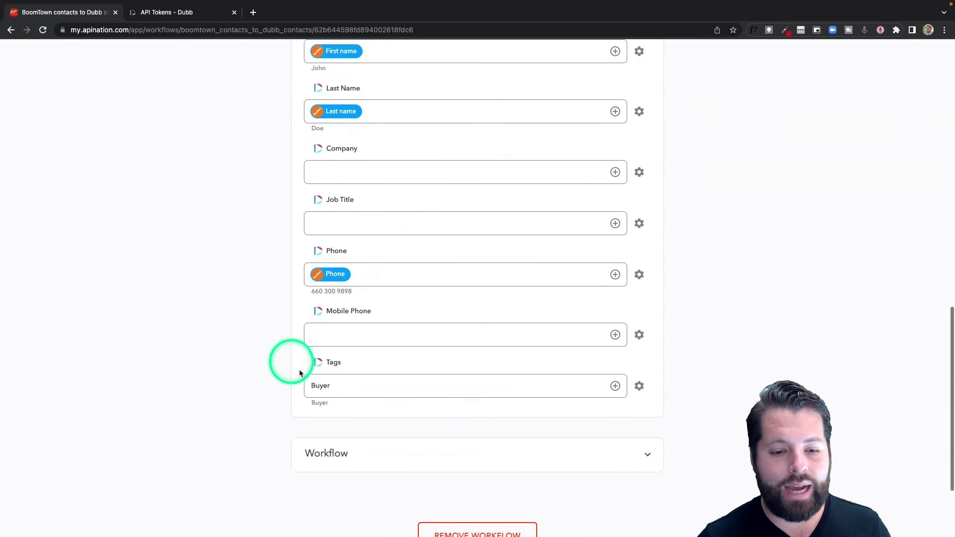
scroll(285, 416, "up", 5)
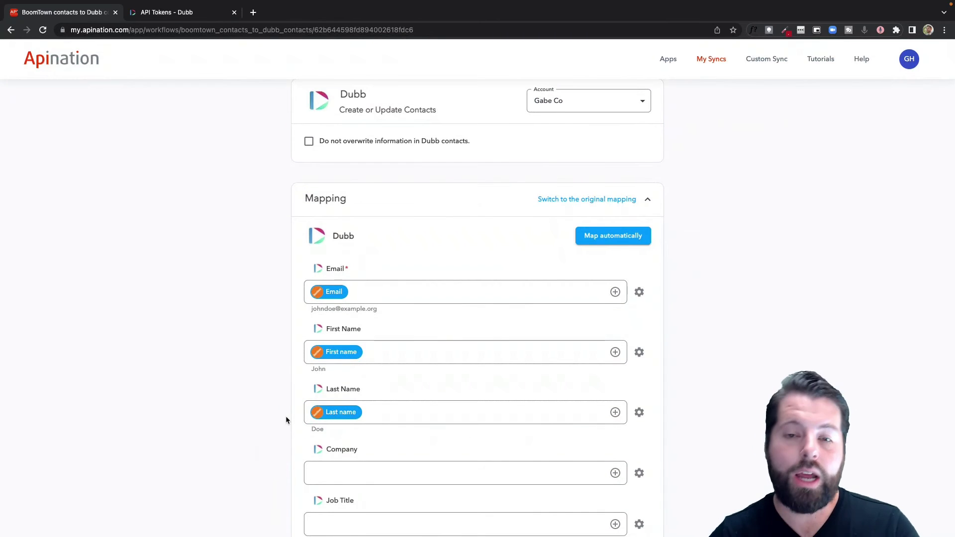
left_click(321, 479)
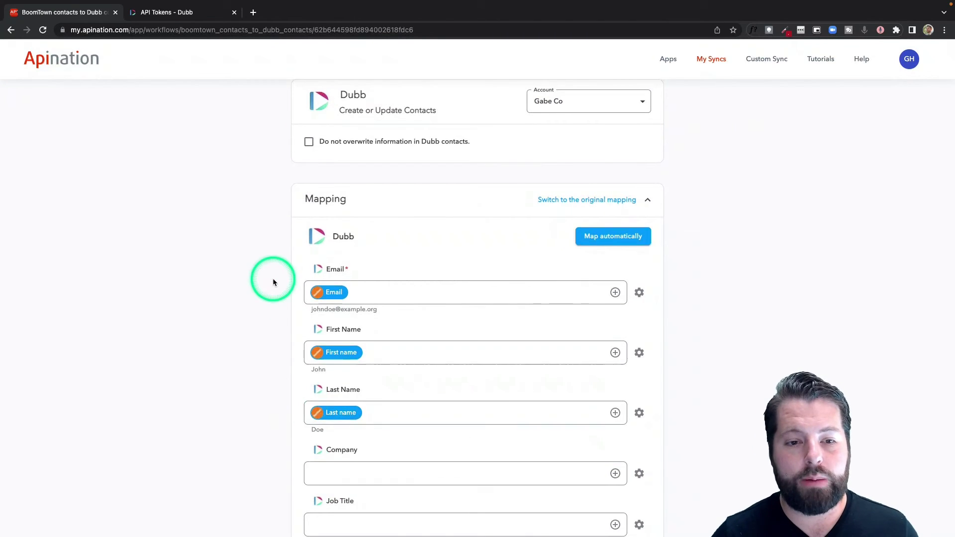
scroll(273, 279, "up", 7)
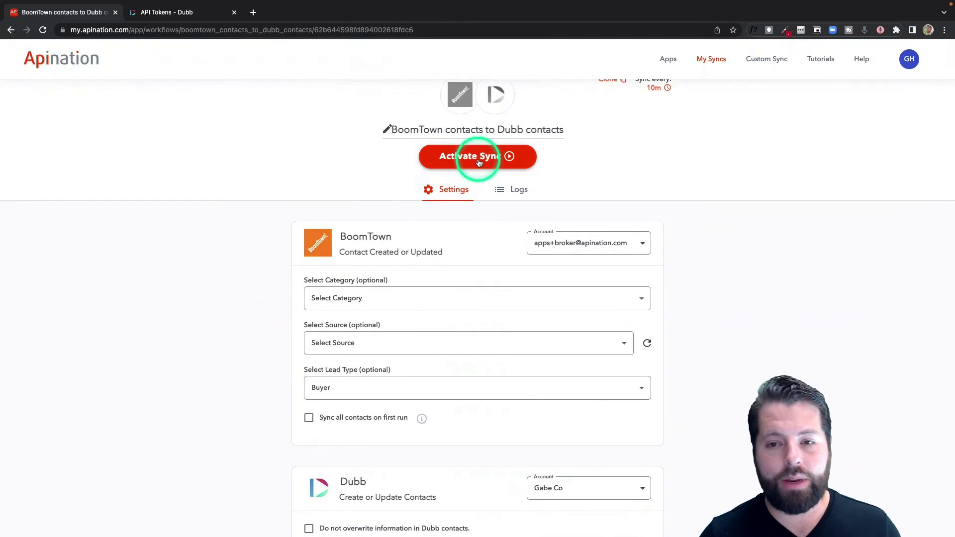
left_click(478, 157)
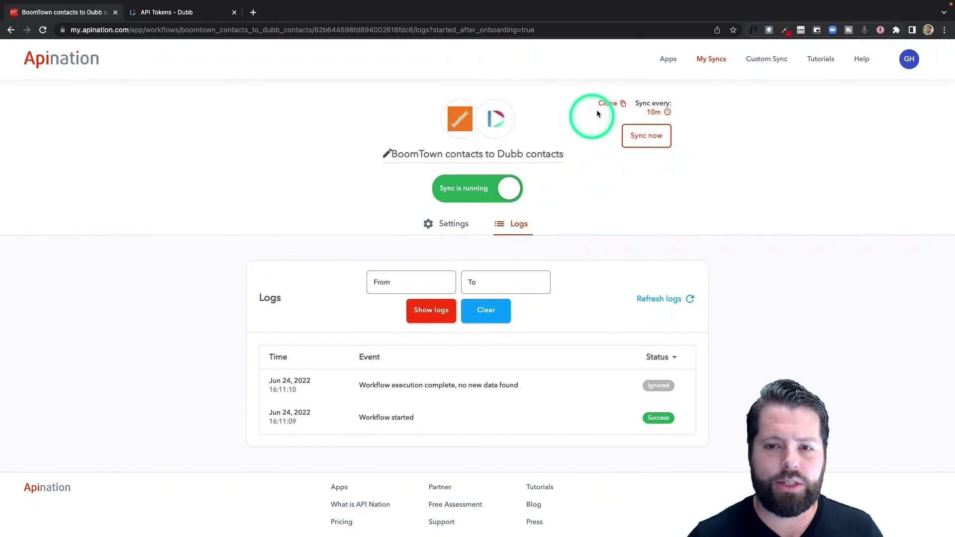
Clone the buyer sync and rename it 'Seller - BoomTown contacts to Dubb contacts'
left_click(608, 103)
left_click(581, 326)
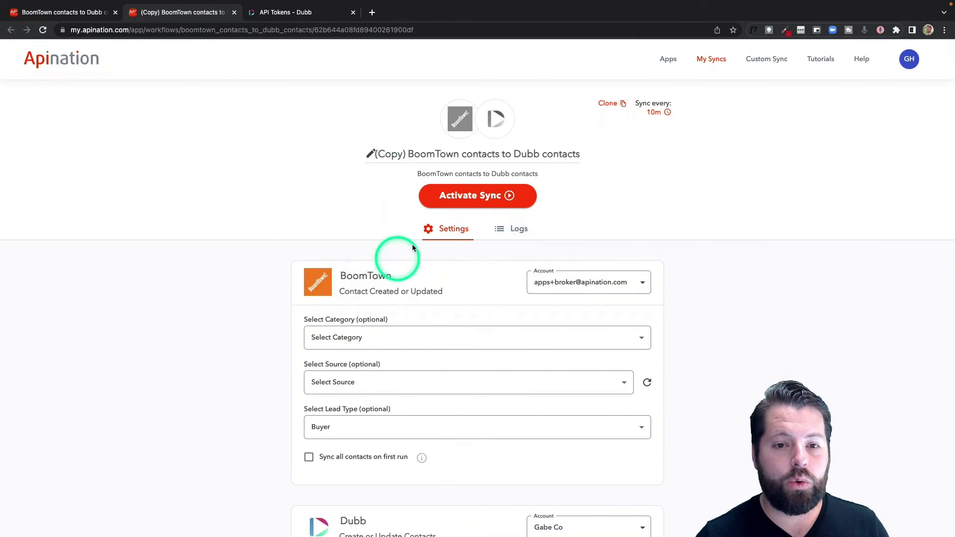
left_click(410, 157)
key("BackSpace")
key("BackSpace")
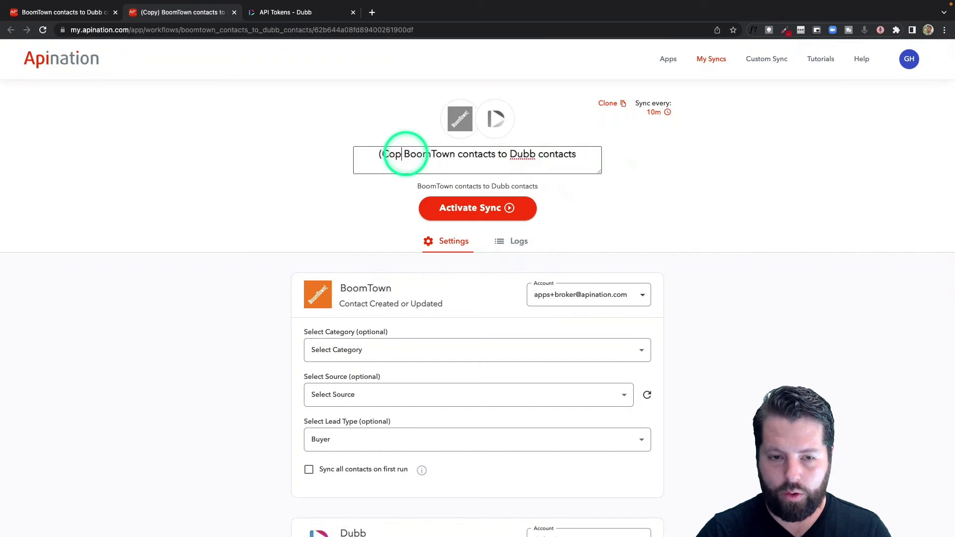
key("BackSpace")
key("BackSpace")
key("BackSpace")
key("BackSpace")
type("Seller")
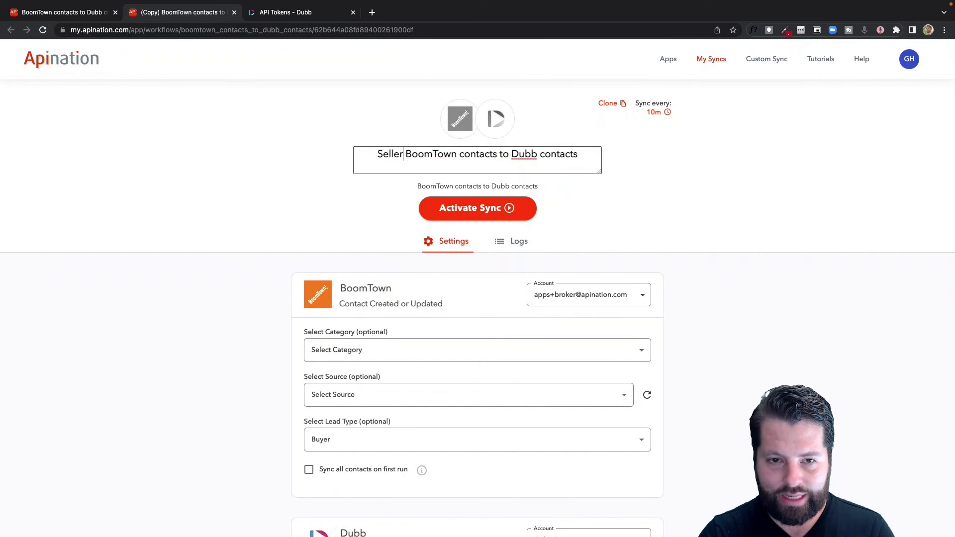
type(" -")
left_click(352, 231)
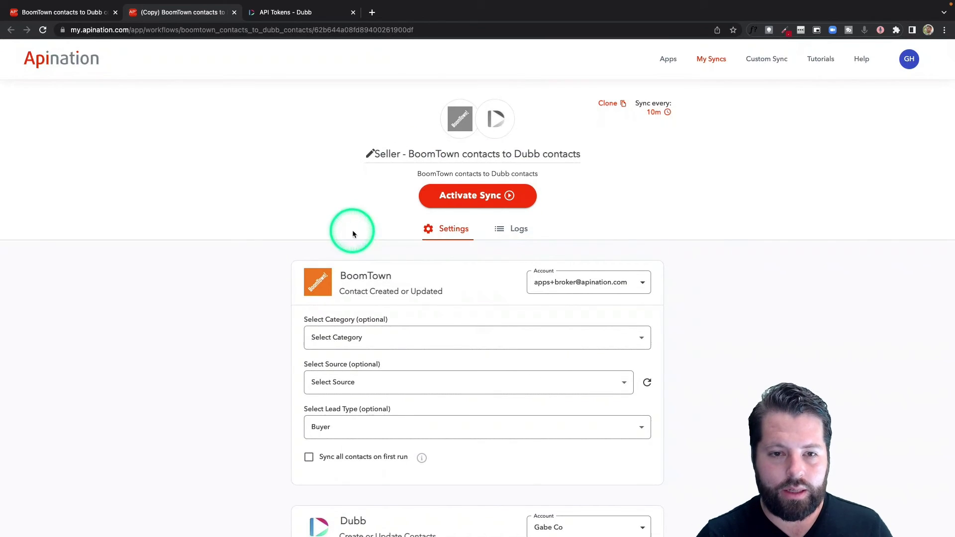
Set the clone's Lead Type and Tags to Seller, activate it, and view My Syncs
scroll(352, 231, "down", 3)
left_click(351, 302)
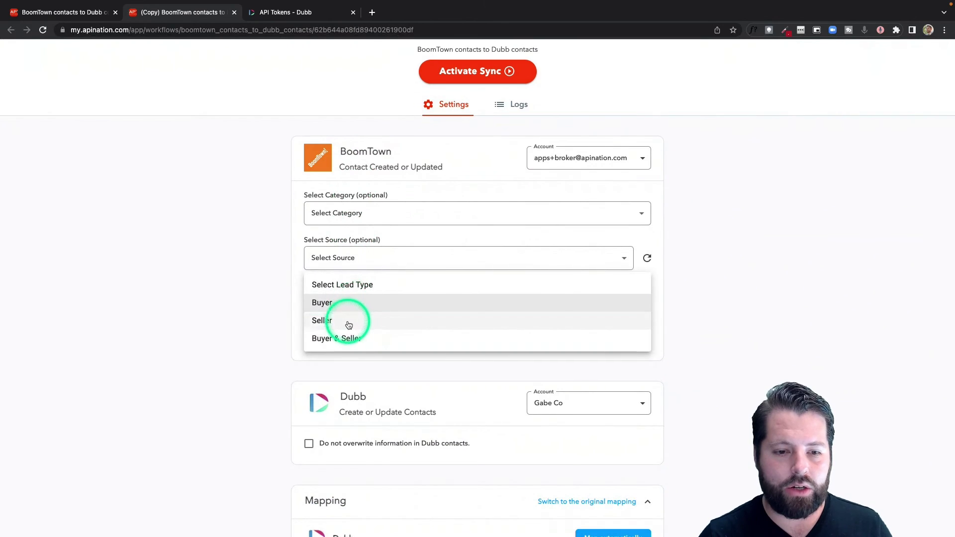
left_click(348, 325)
scroll(292, 365, "down", 8)
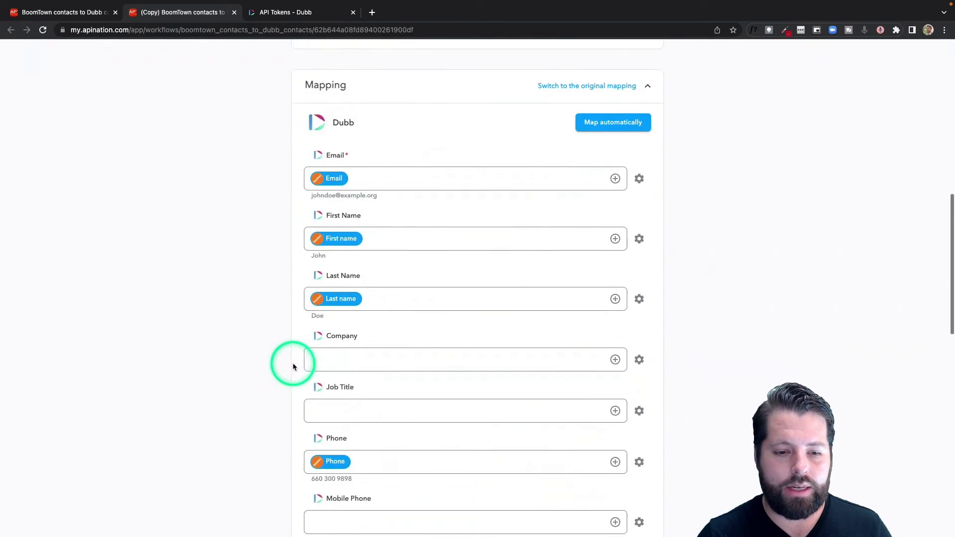
scroll(293, 363, "down", 8)
left_click(324, 245)
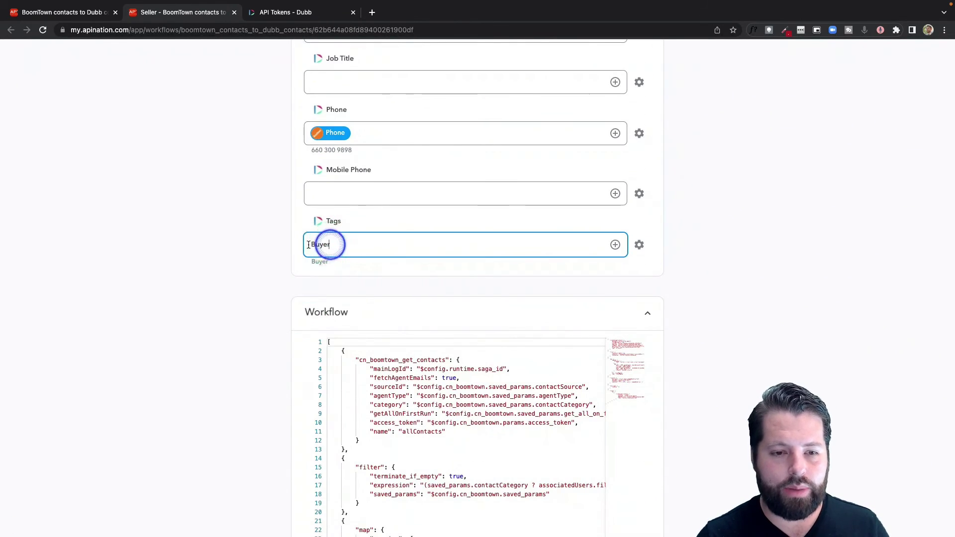
left_click_drag(309, 244, 290, 244)
type("Seller")
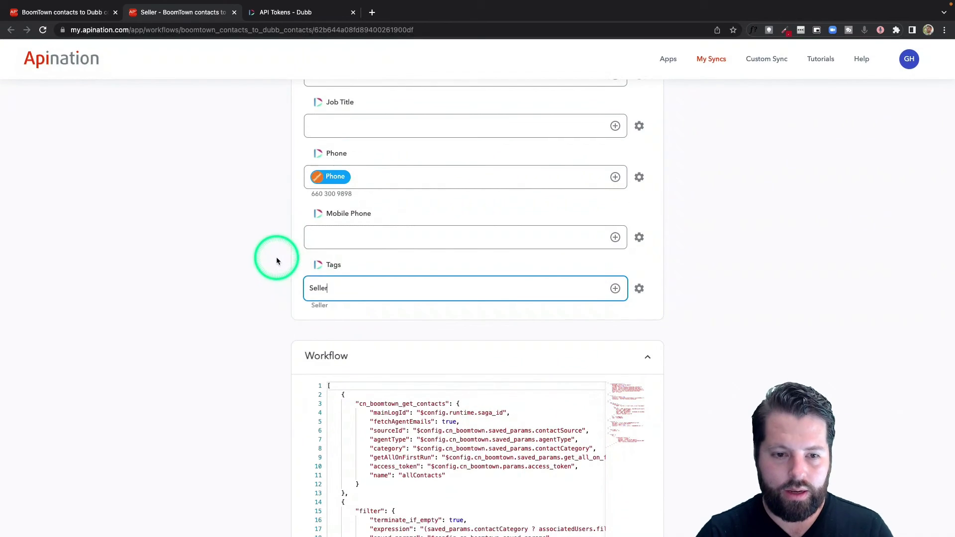
scroll(276, 259, "up", 15)
left_click(464, 202)
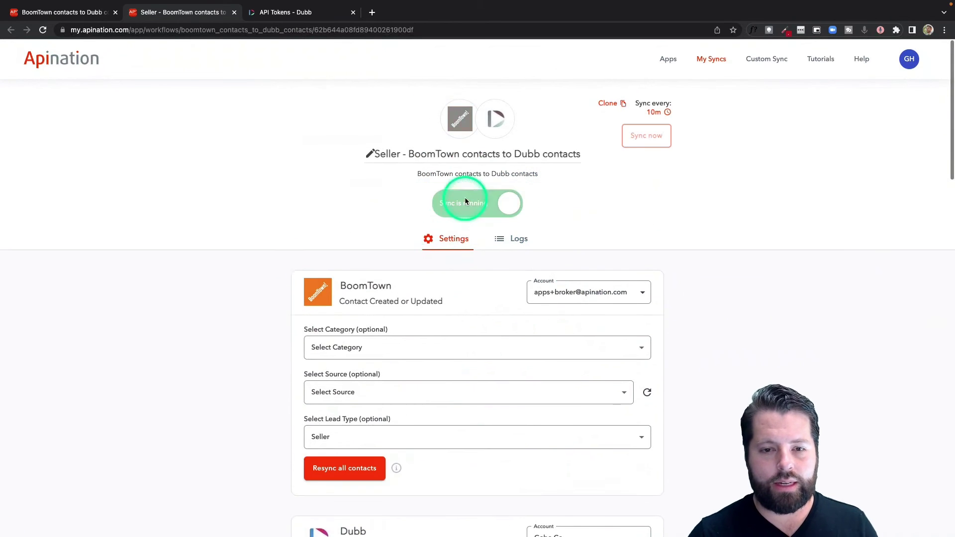
left_click(708, 58)
left_click(544, 189)
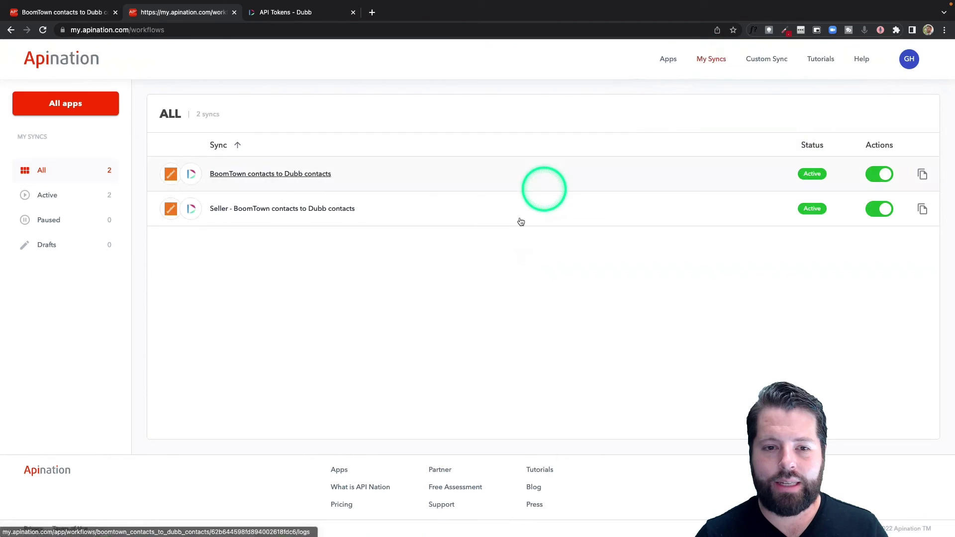